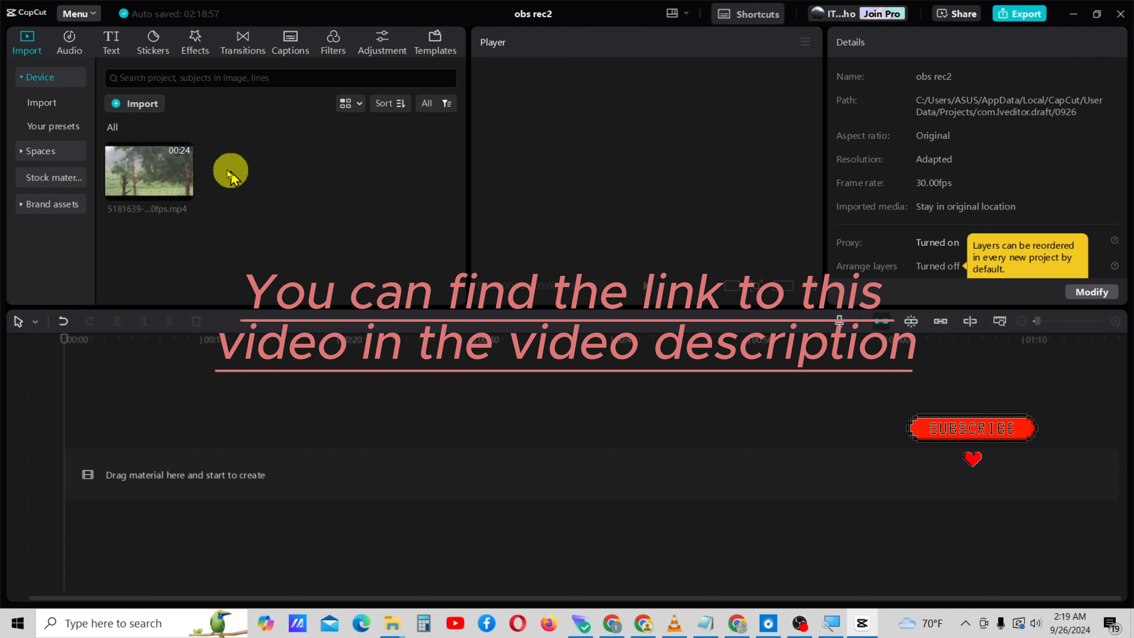
Place the imported fence video at the start of the timeline and play its opening seconds.
drag(159, 177, 133, 462)
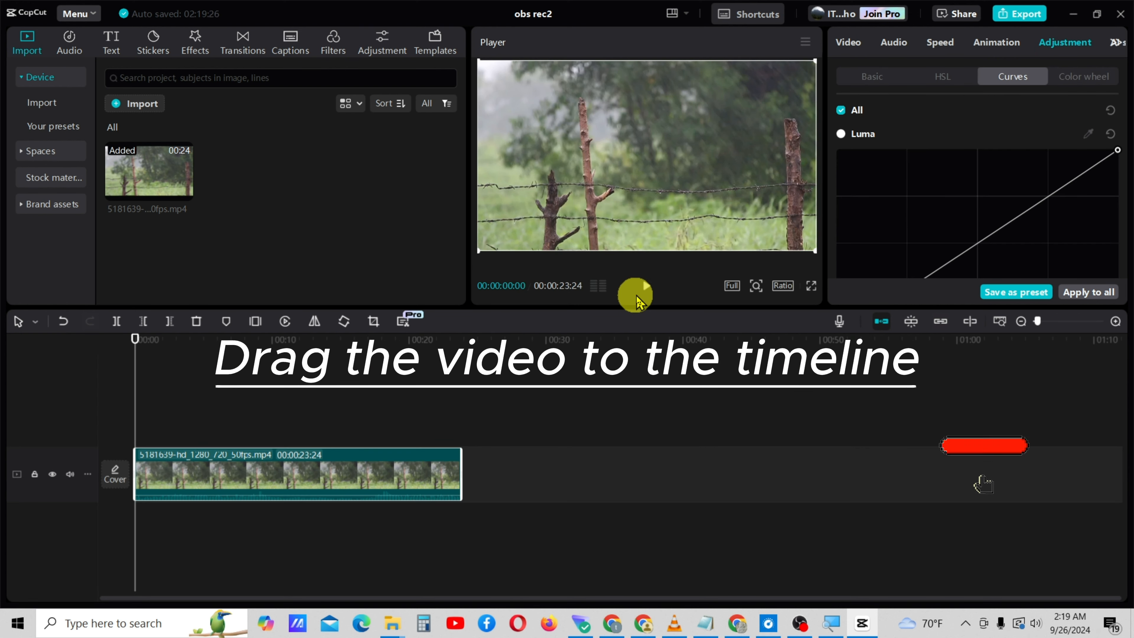
click(646, 286)
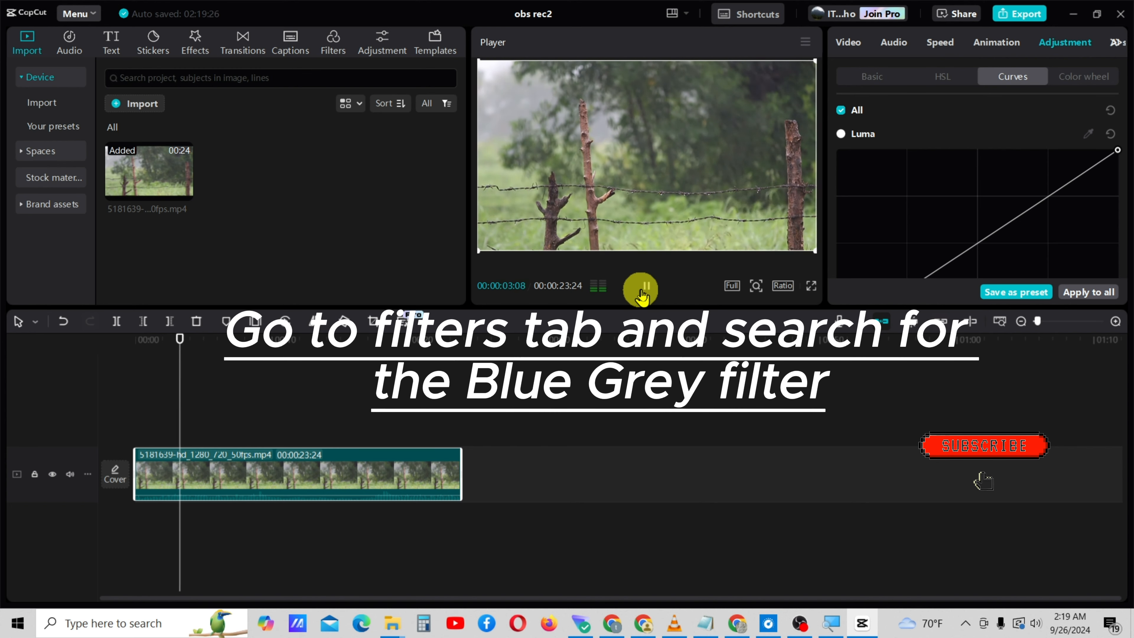
click(645, 288)
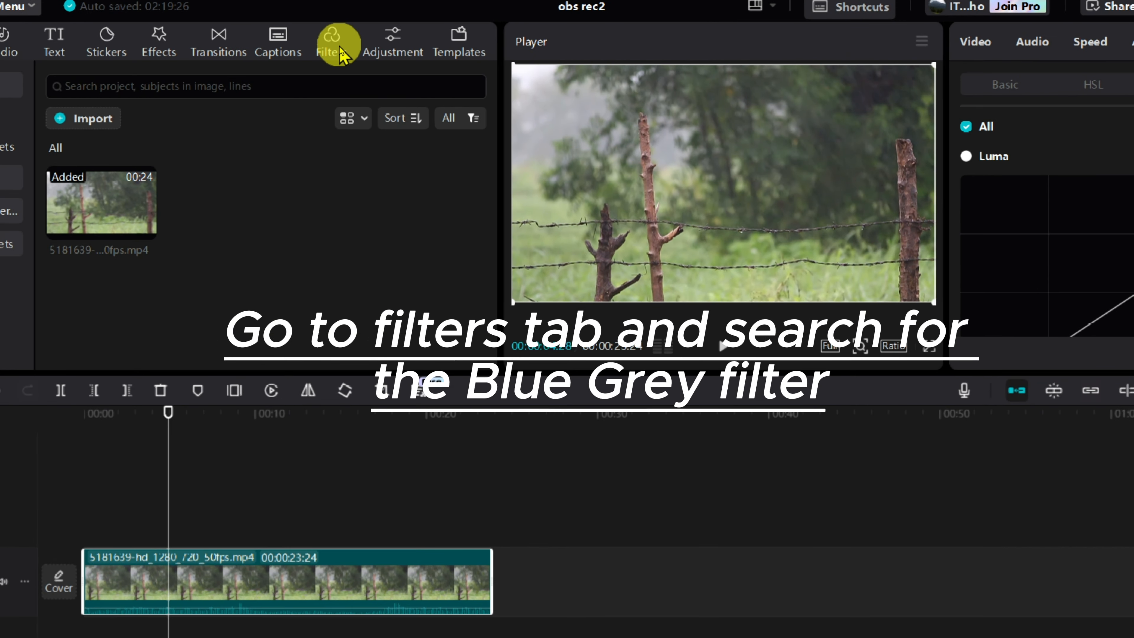
Search the filter library for "blue grey".
click(331, 45)
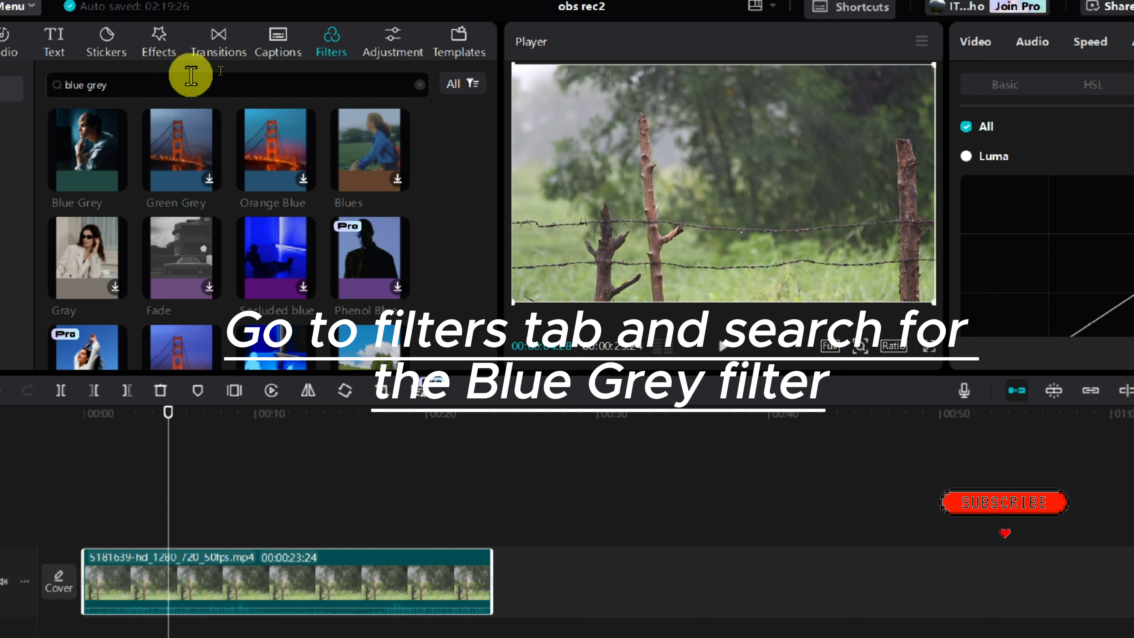
drag(190, 76, 60, 85)
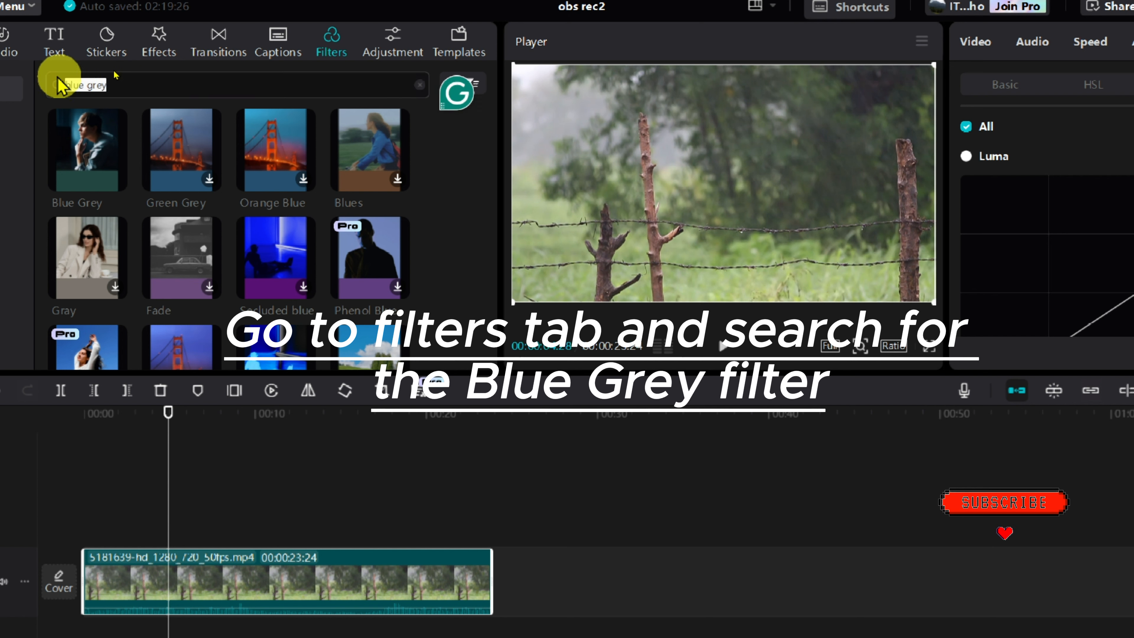
text(bl)
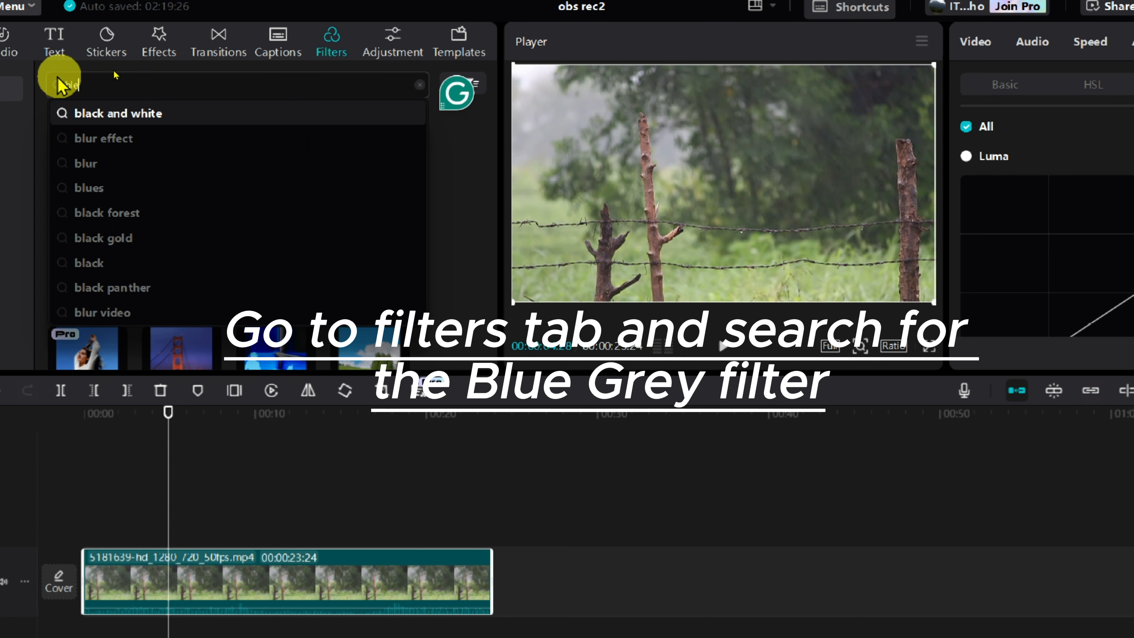
text(ue gre)
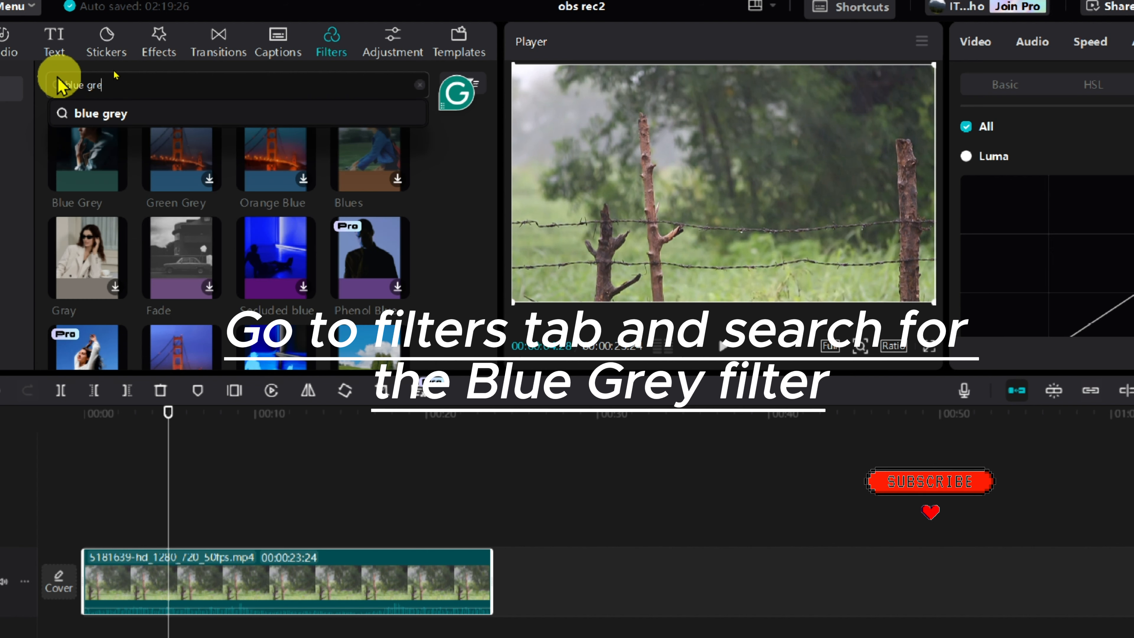
text(y)
key(Return)
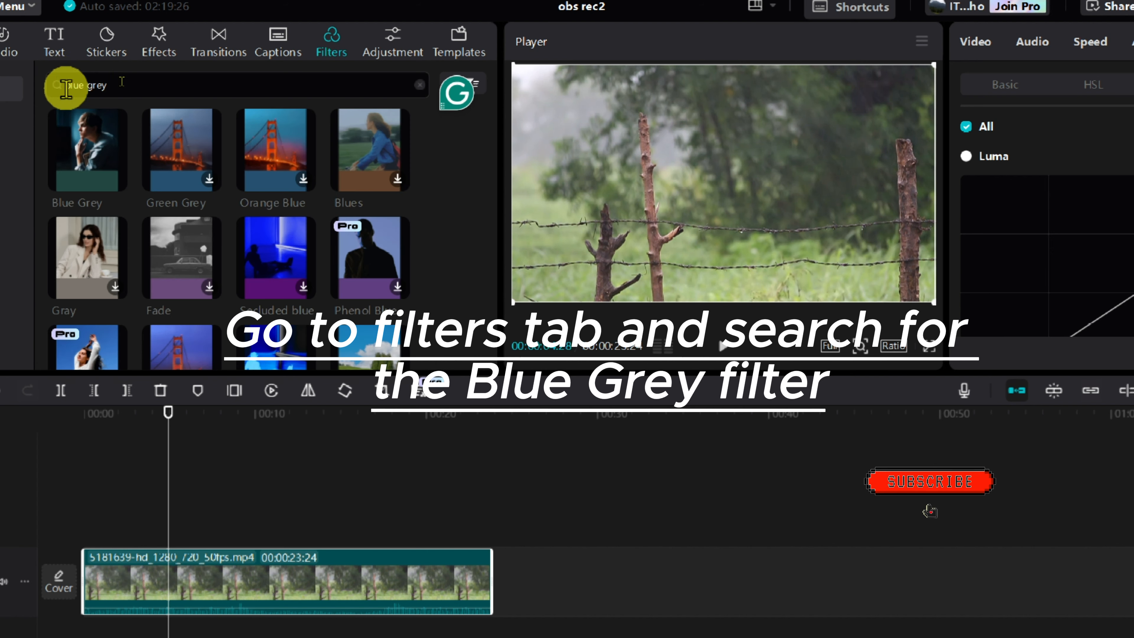
Add the Blue Grey filter above the video and stretch it to cover the whole clip.
click(112, 196)
drag(168, 533, 80, 532)
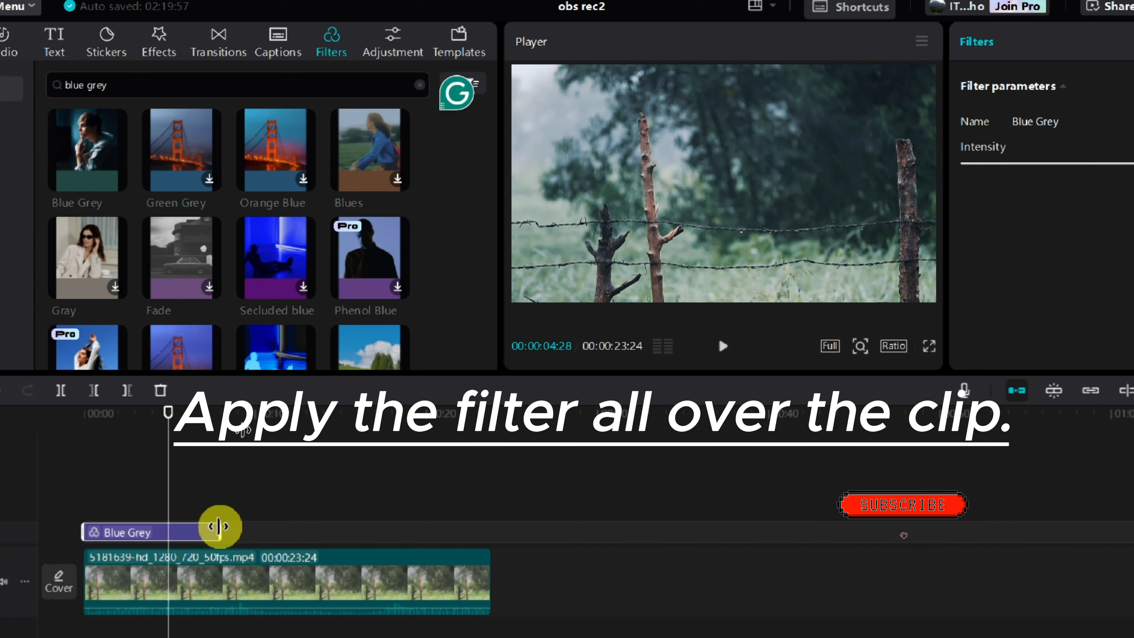
drag(220, 533, 458, 568)
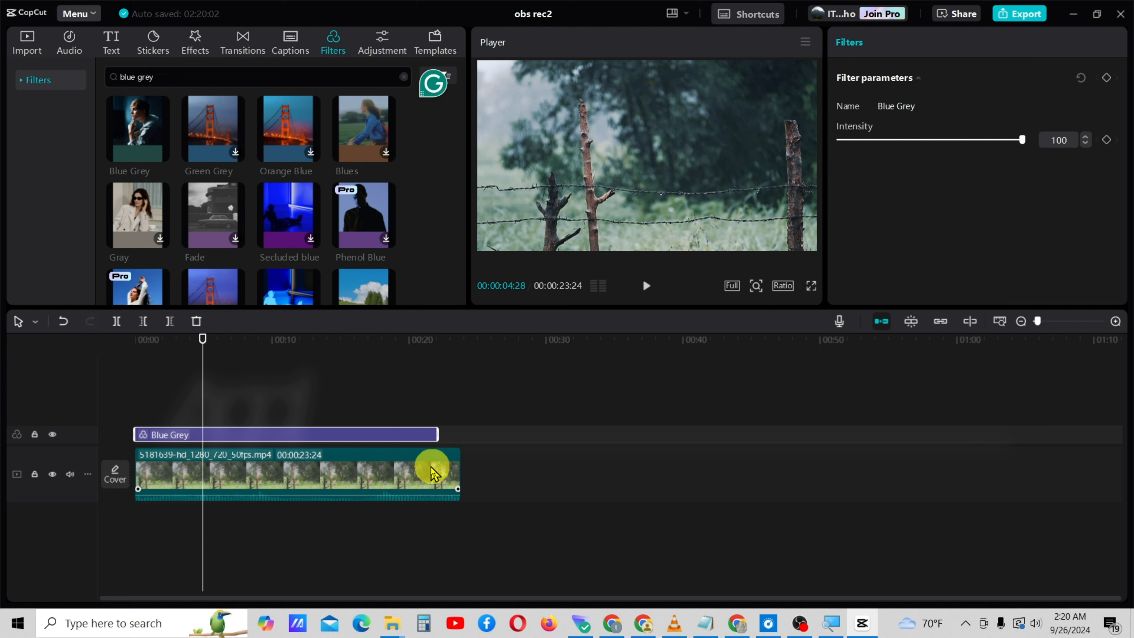
drag(432, 473, 456, 441)
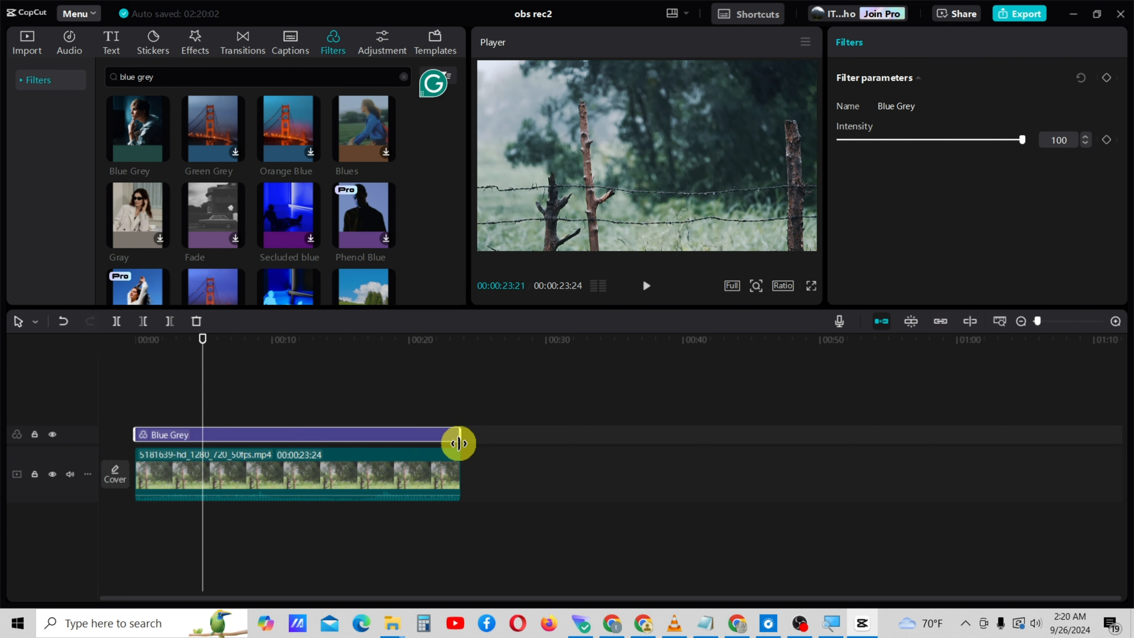
Play the filtered clip from near its beginning to check the look, stopping after a few seconds.
click(143, 344)
click(647, 285)
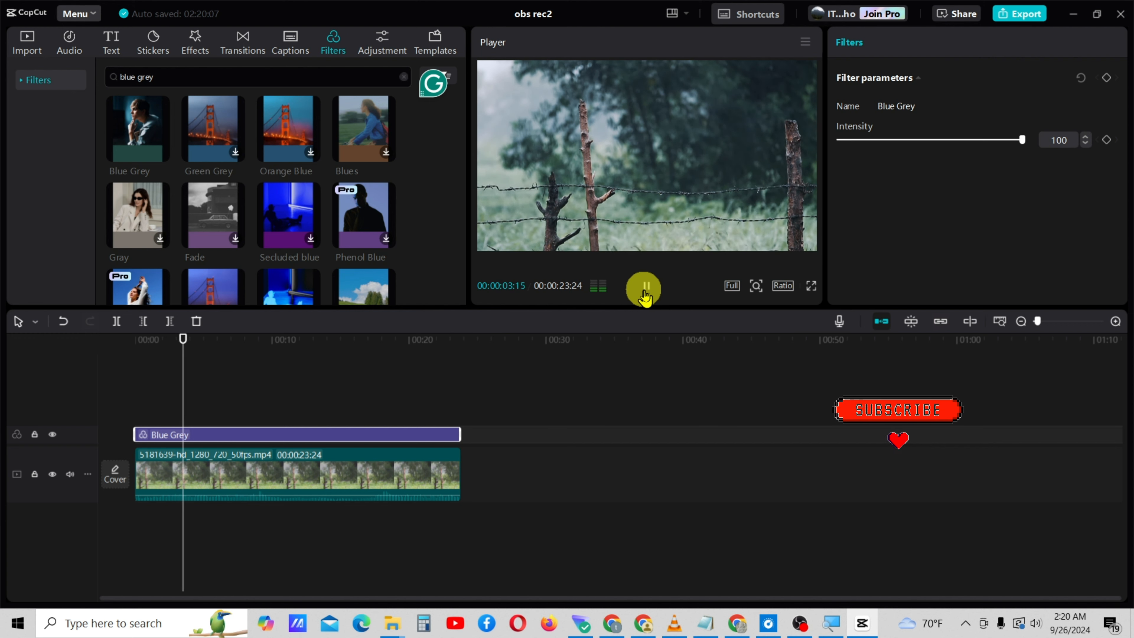
click(646, 290)
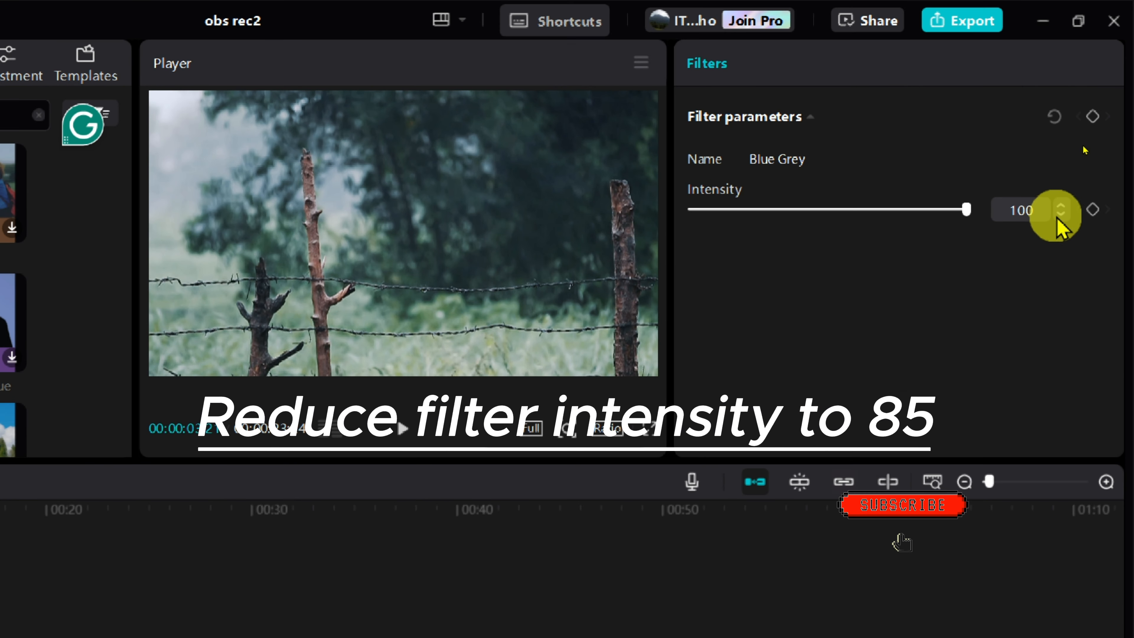
Reduce the Blue Grey filter's intensity to 85.
click(1117, 147)
click(1118, 146)
click(1062, 217)
click(1061, 217)
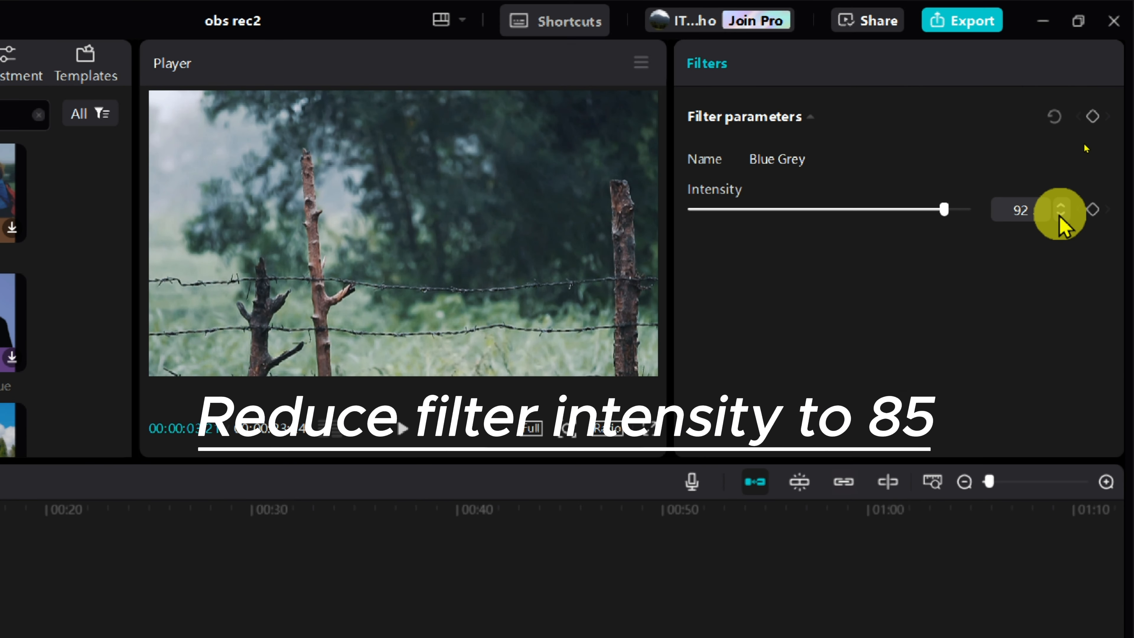
click(1061, 216)
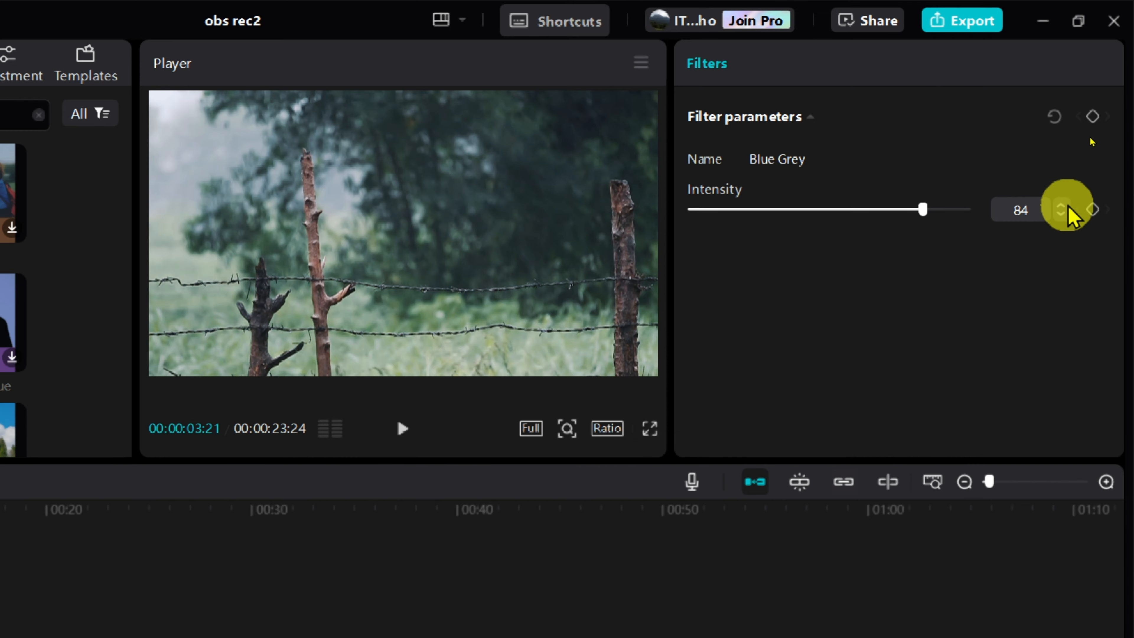
click(1061, 217)
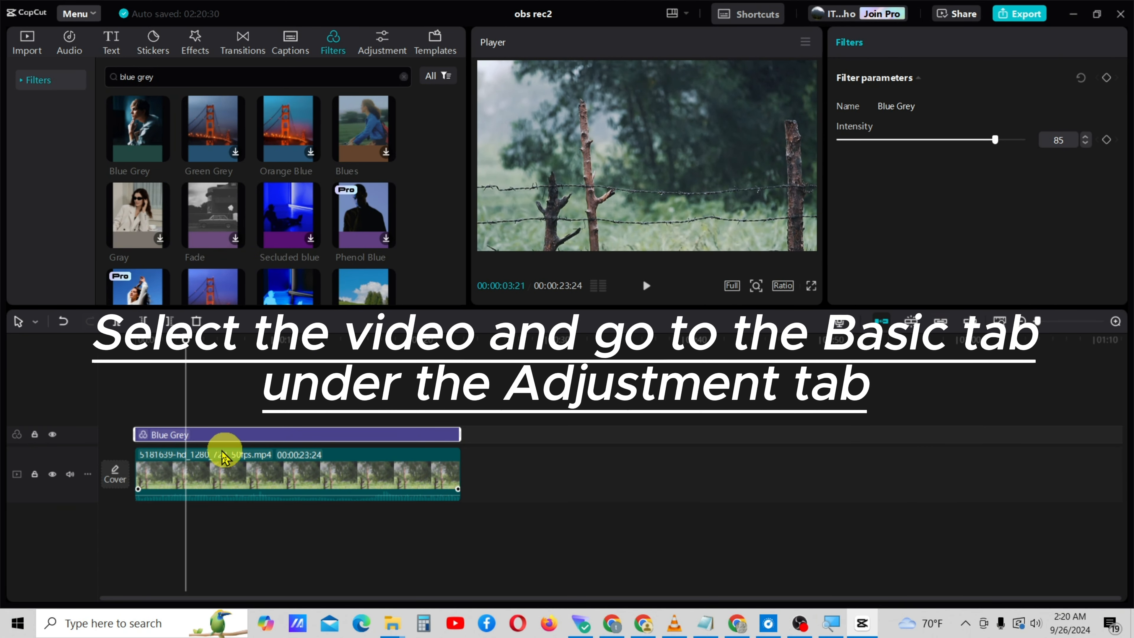
Select the video clip and set Temp to -5 in its basic color adjustments.
click(245, 469)
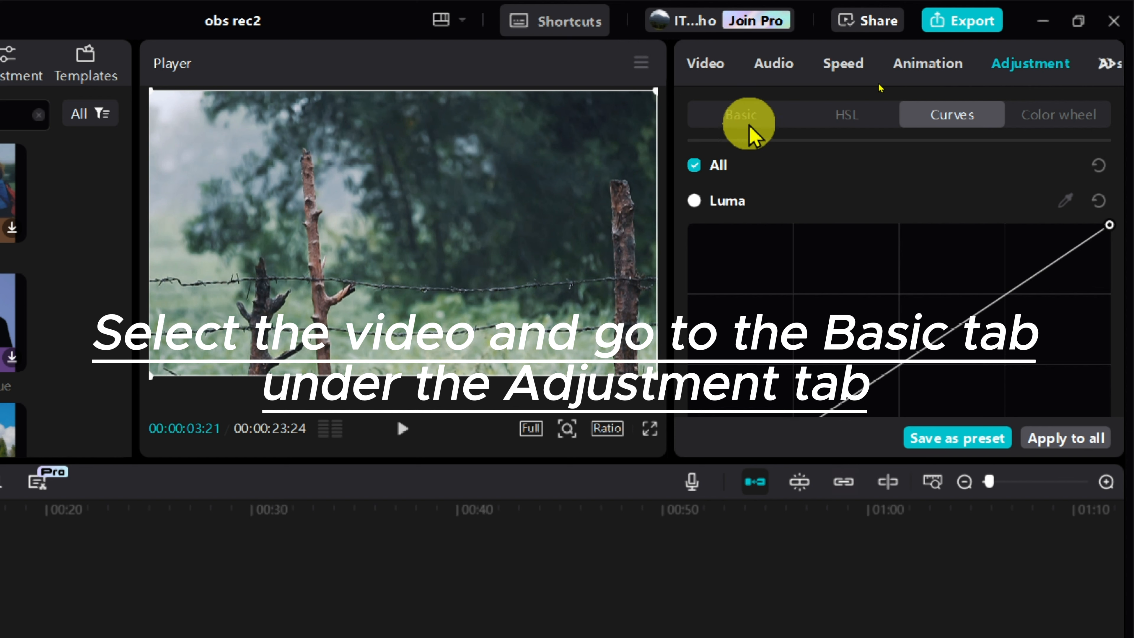
click(741, 115)
scroll(803, 201, down, 8)
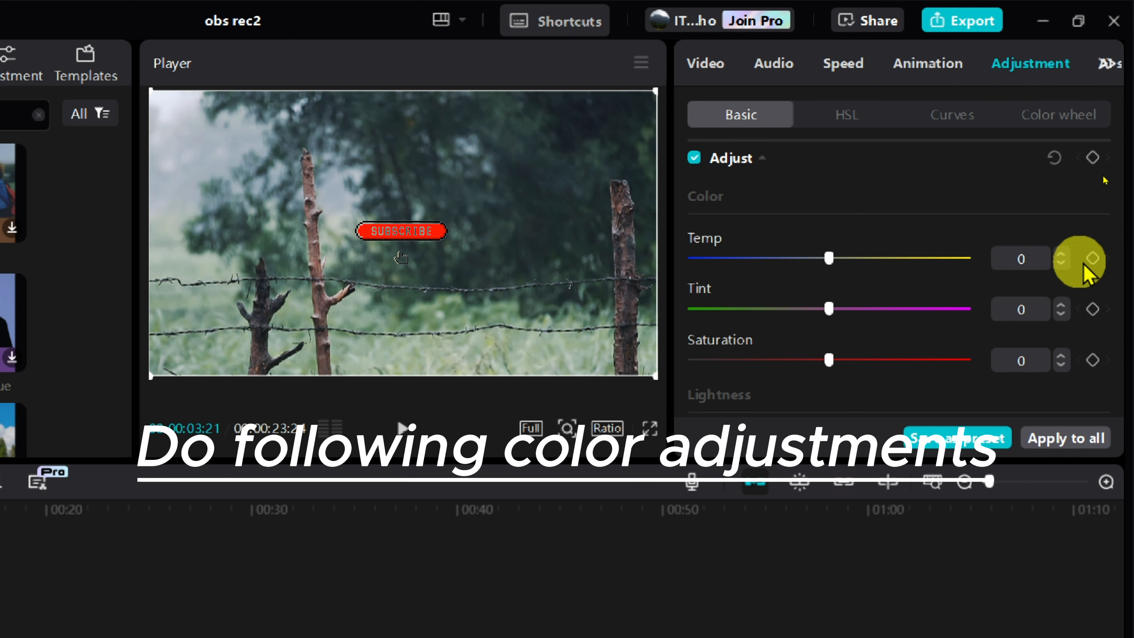
click(1062, 264)
click(1062, 264)
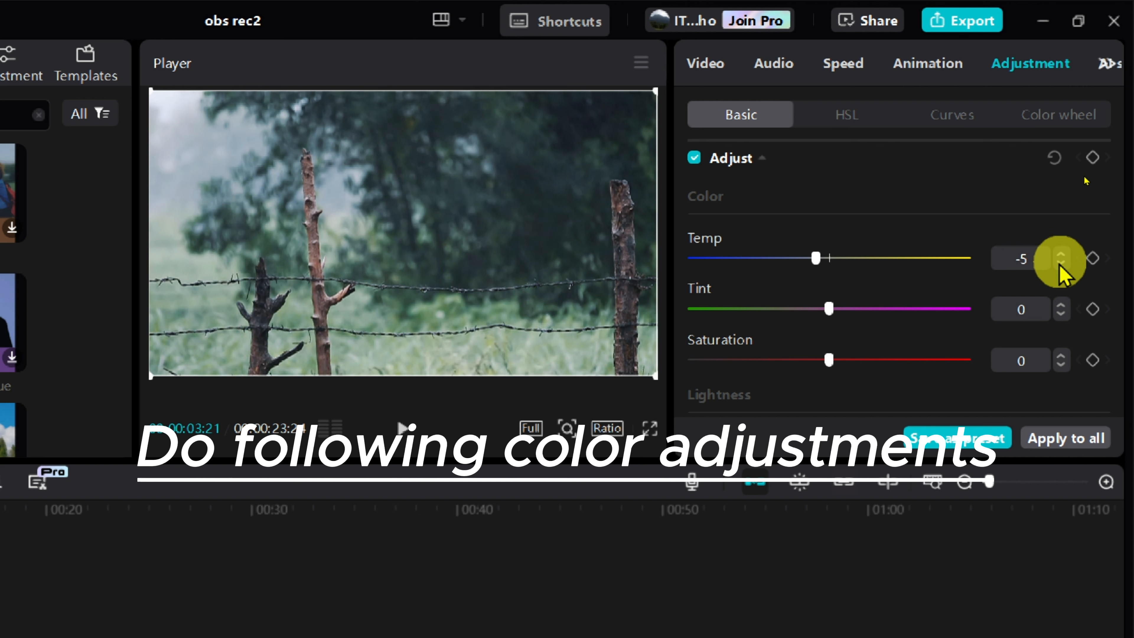
Set the clip's Tint to 3 and Saturation to -2.
scroll(1055, 270, down, 2)
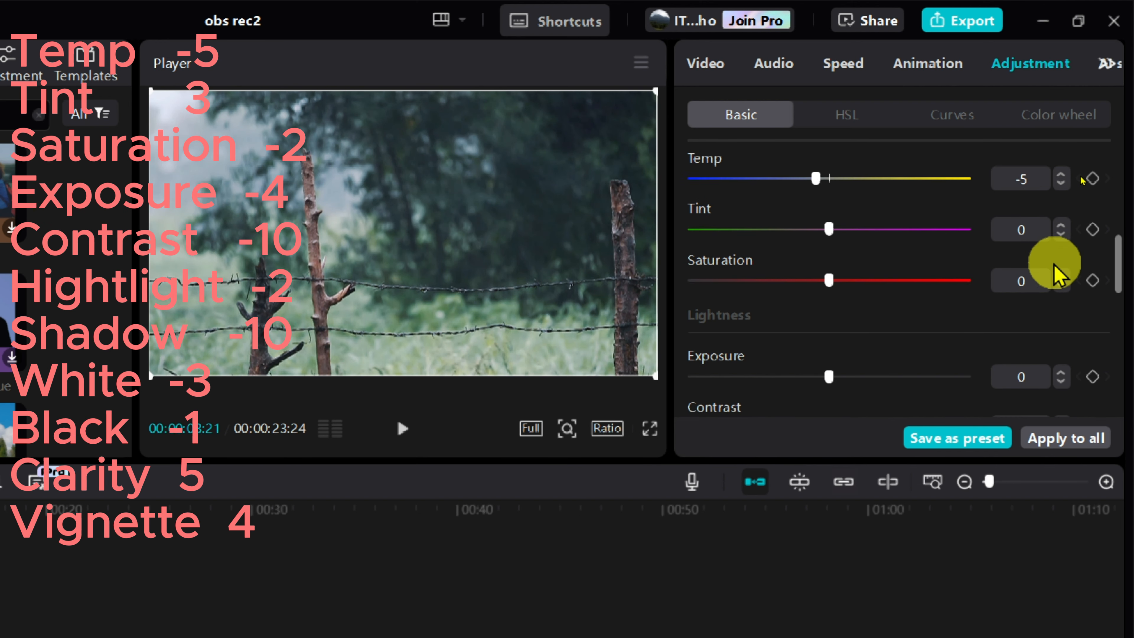
click(1061, 225)
click(1062, 225)
click(1061, 225)
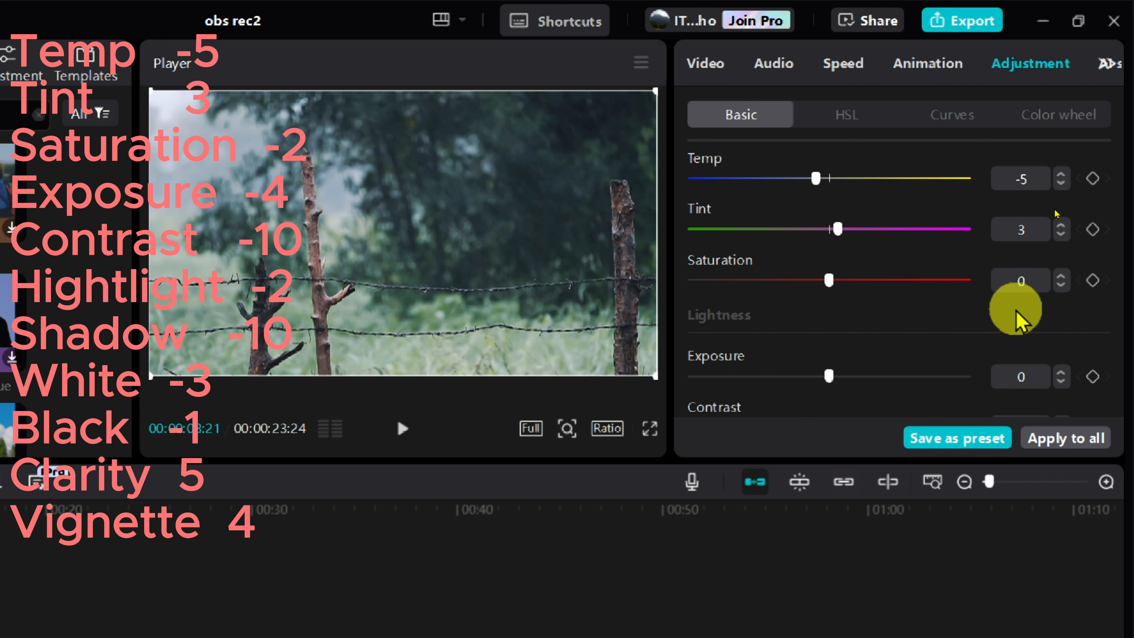
click(1062, 286)
click(1061, 286)
Set the clip's Exposure to -4 and Contrast to -10 in the lightness adjustments.
scroll(1063, 288, down, 2)
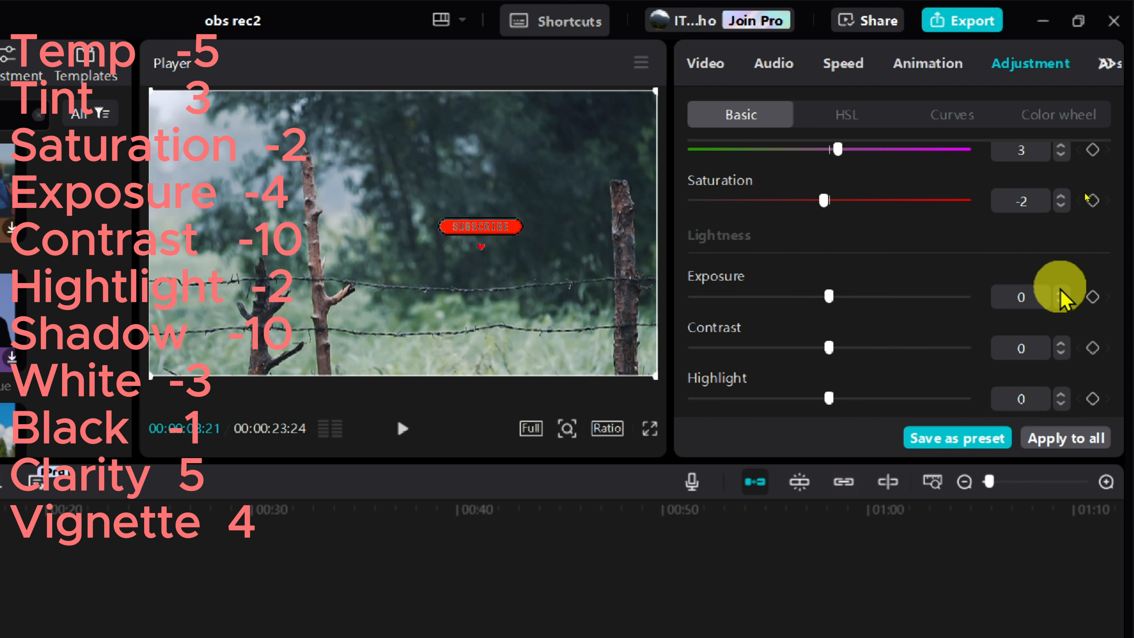
click(1063, 301)
click(1063, 302)
click(1062, 302)
click(1063, 302)
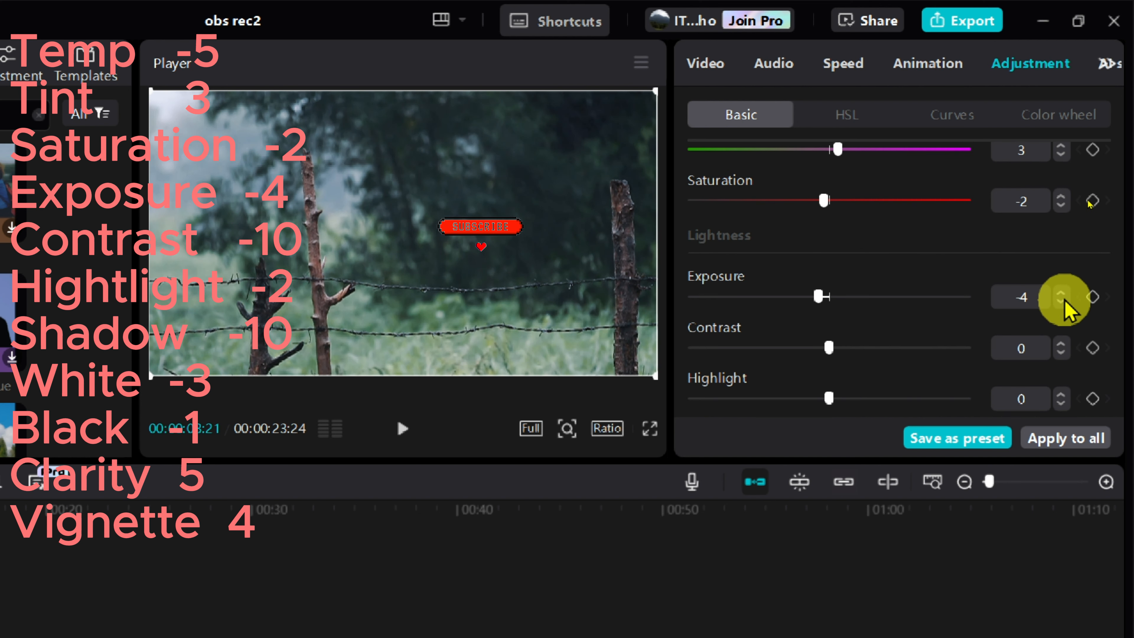
scroll(1062, 304, down, 2)
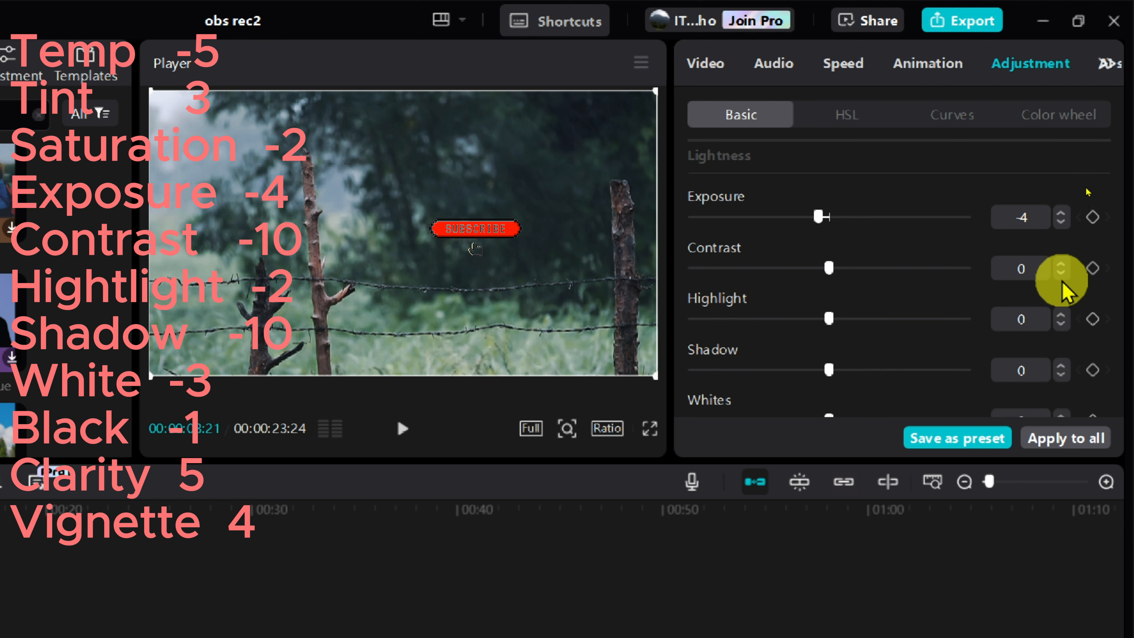
click(1062, 267)
click(1061, 267)
click(1061, 267)
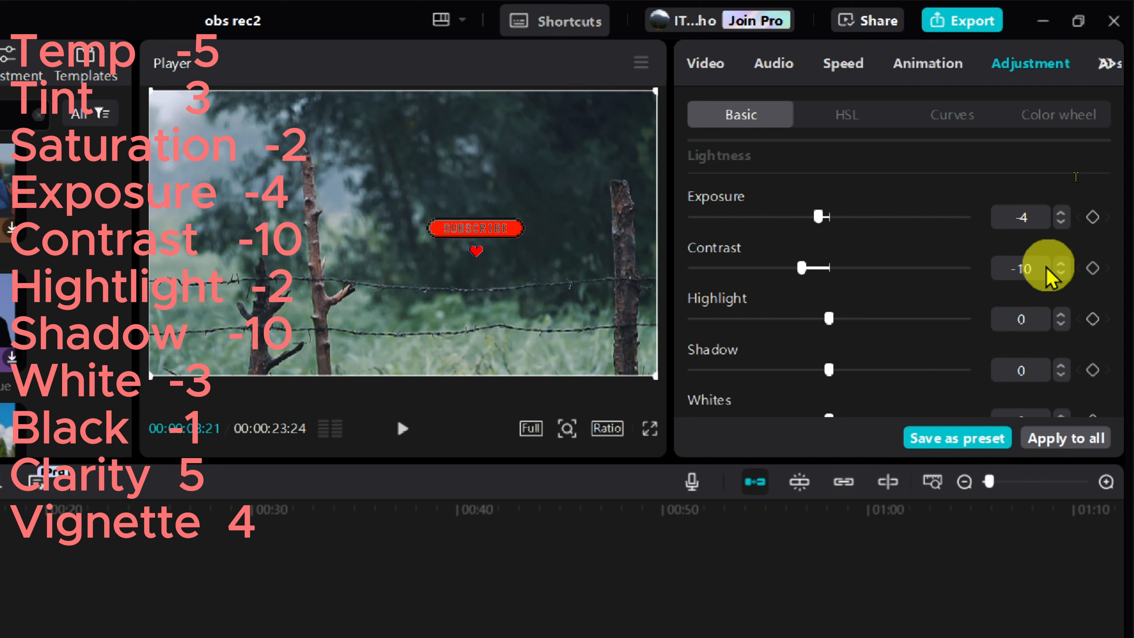
Set the clip's remaining tonal values: Highlight -2, Shadow -10, Whites -3 and Blacks -1.
scroll(1050, 286, down, 2)
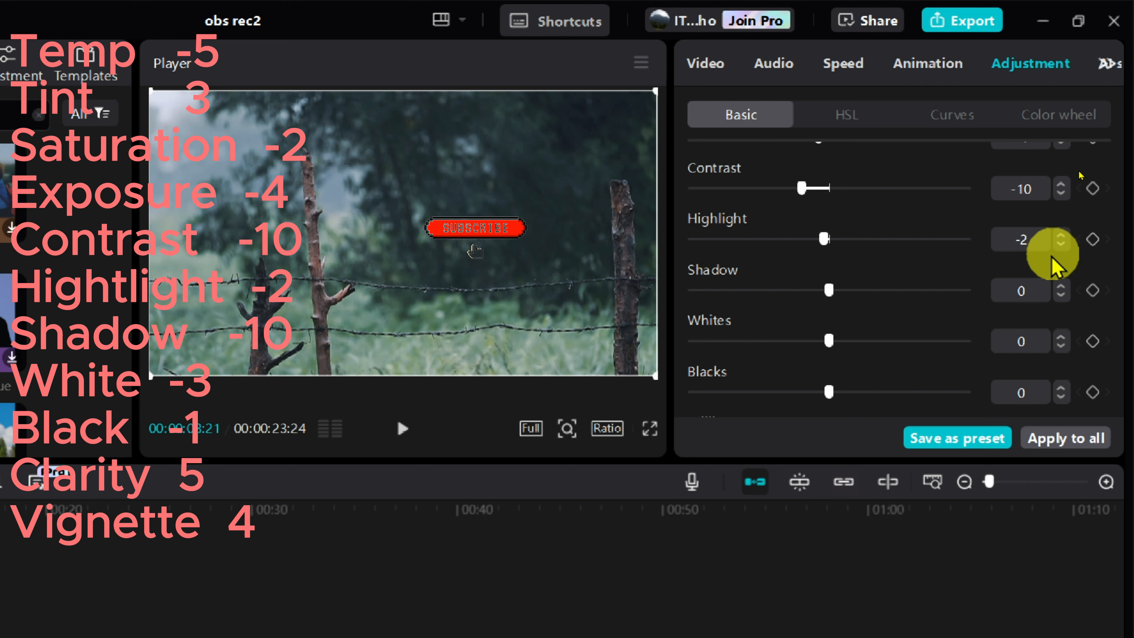
scroll(1058, 250, down, 2)
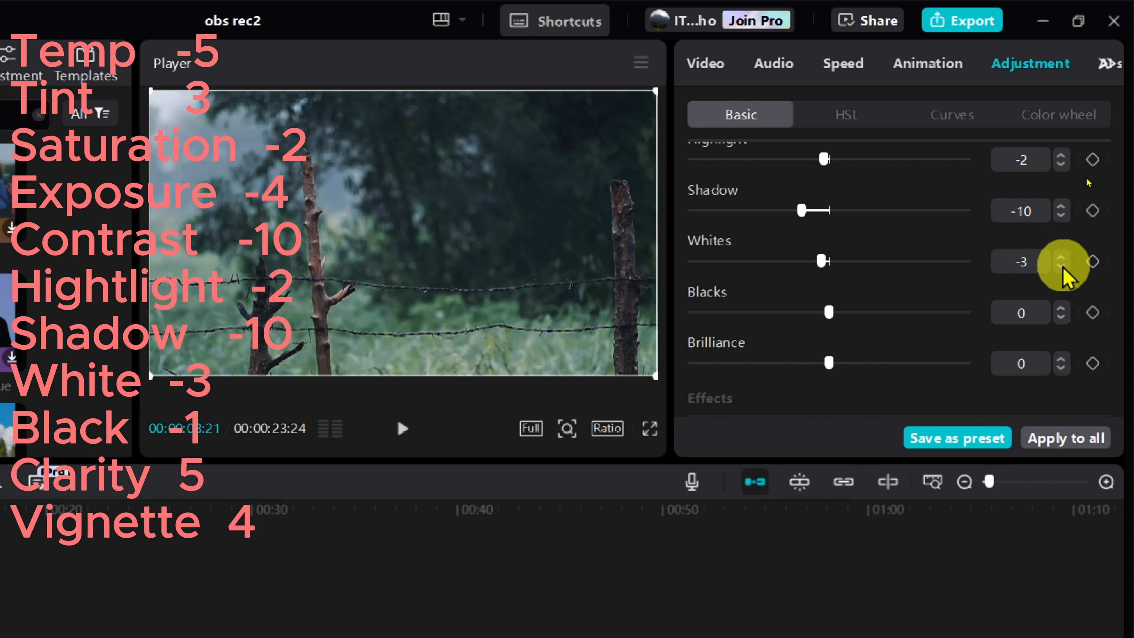
scroll(1063, 274, down, 2)
click(1061, 238)
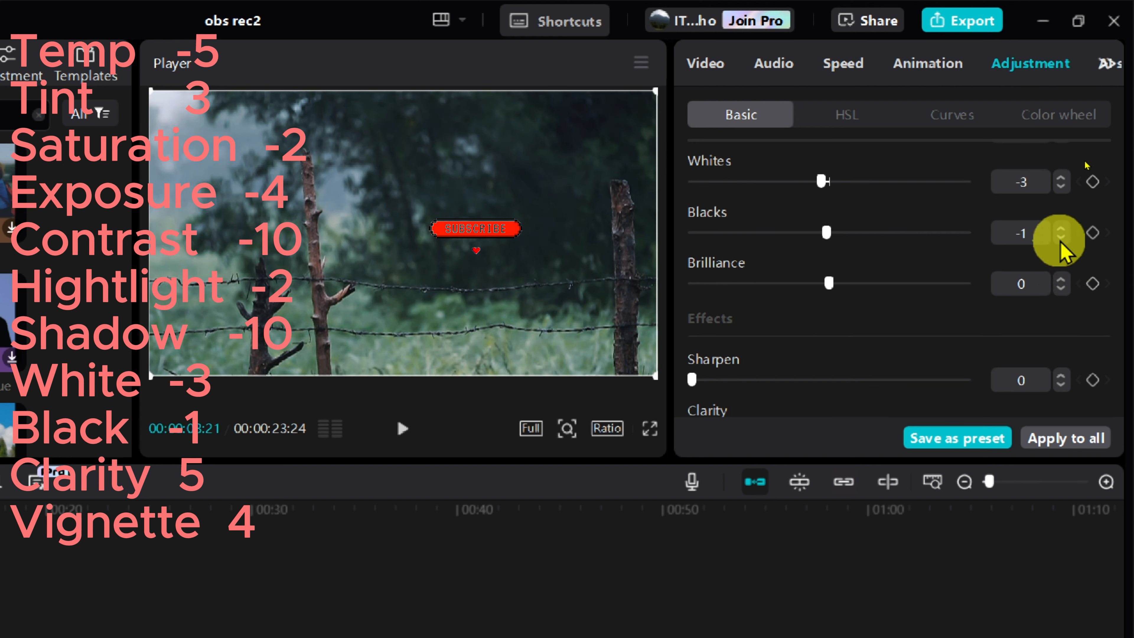
Set the clip's Clarity to 5 and Vignette to 4 in the effects adjustments.
scroll(1064, 279, down, 4)
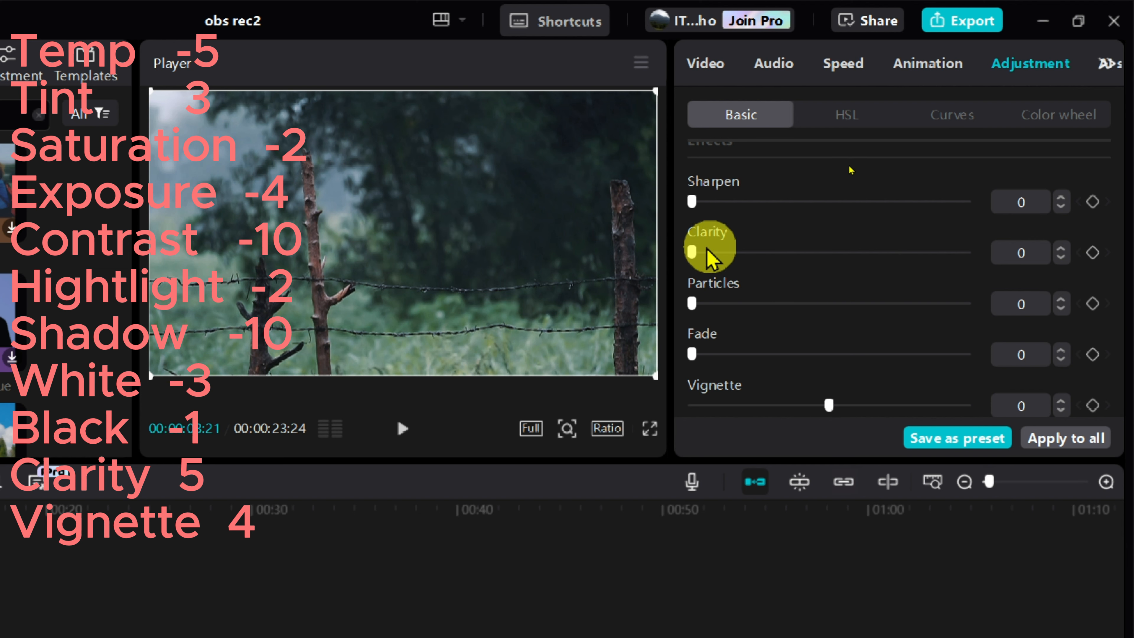
click(1059, 250)
click(1059, 250)
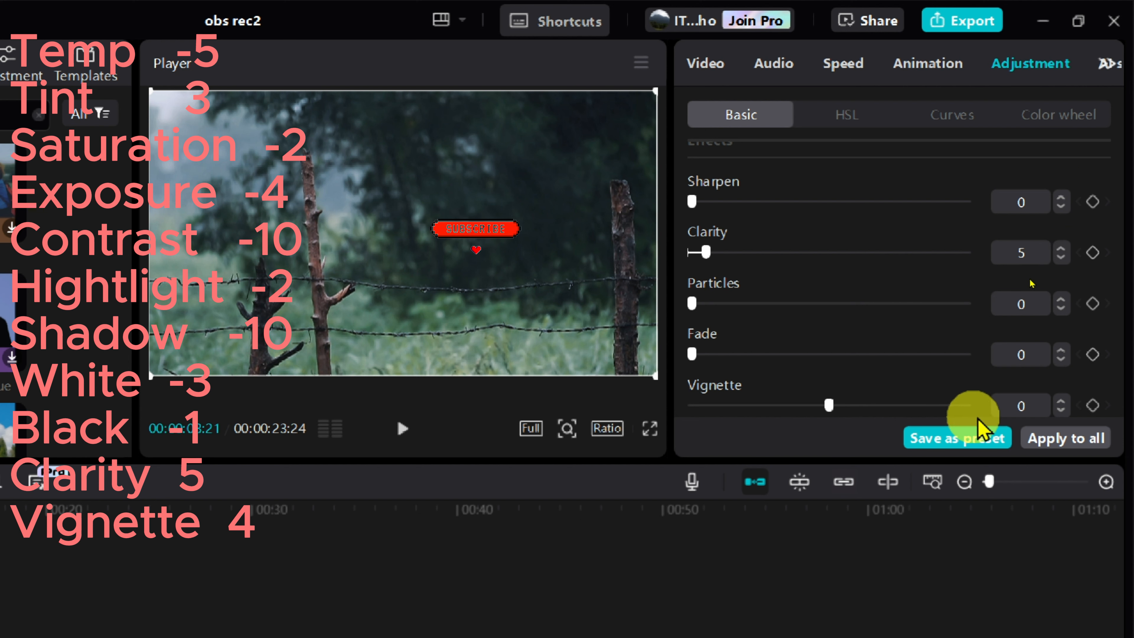
click(1060, 401)
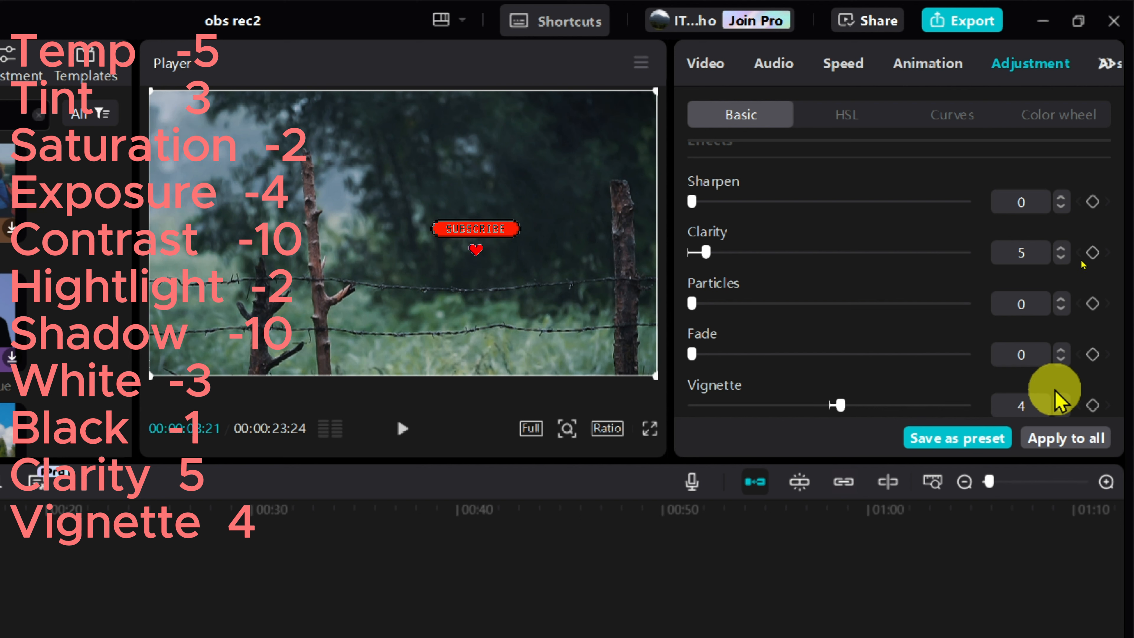
Adjust the red range in the clip's HSL settings to Tint 5, Saturation -5 and Lightness 11.
click(848, 117)
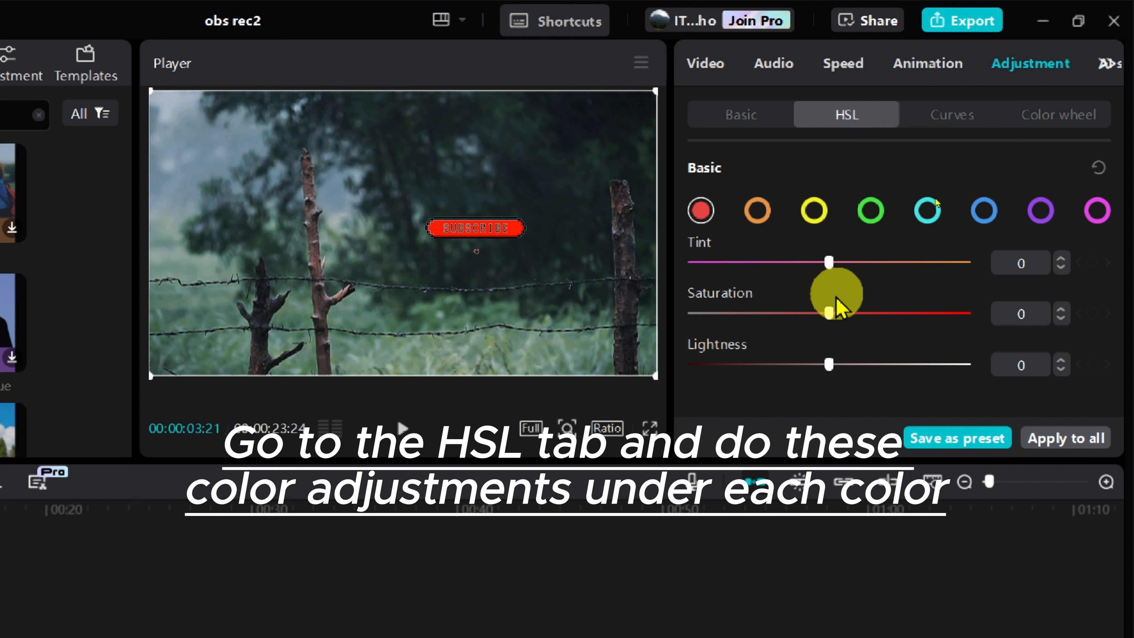
click(1062, 260)
click(1062, 260)
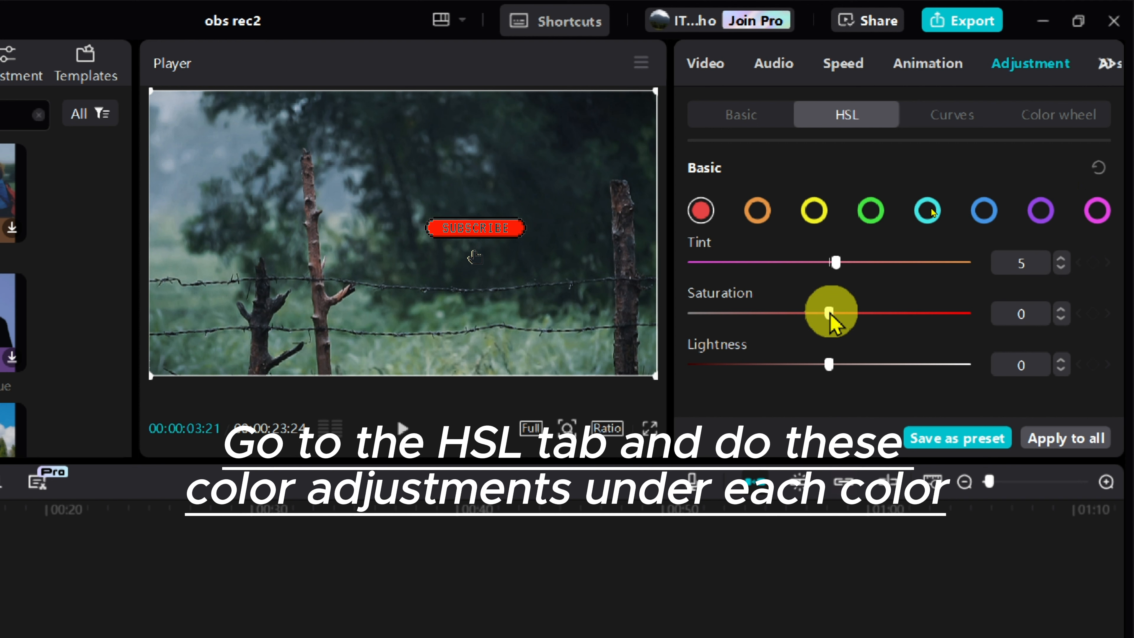
mouse_move(829, 313)
mouse_down()
mouse_move(871, 313)
mouse_move(819, 324)
mouse_up()
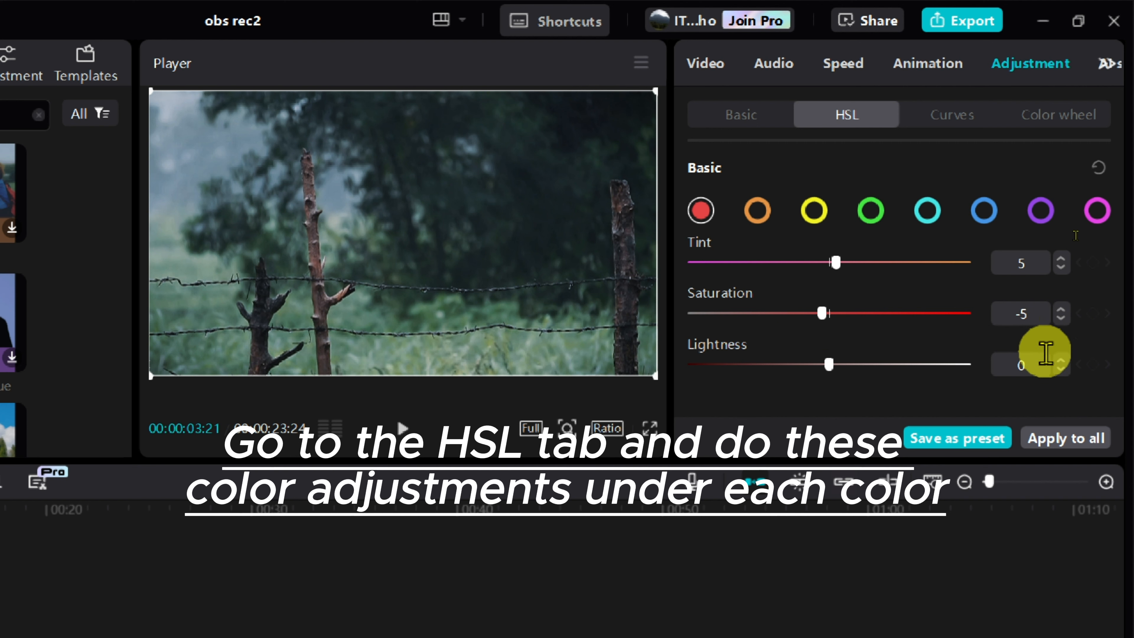
drag(831, 364, 843, 370)
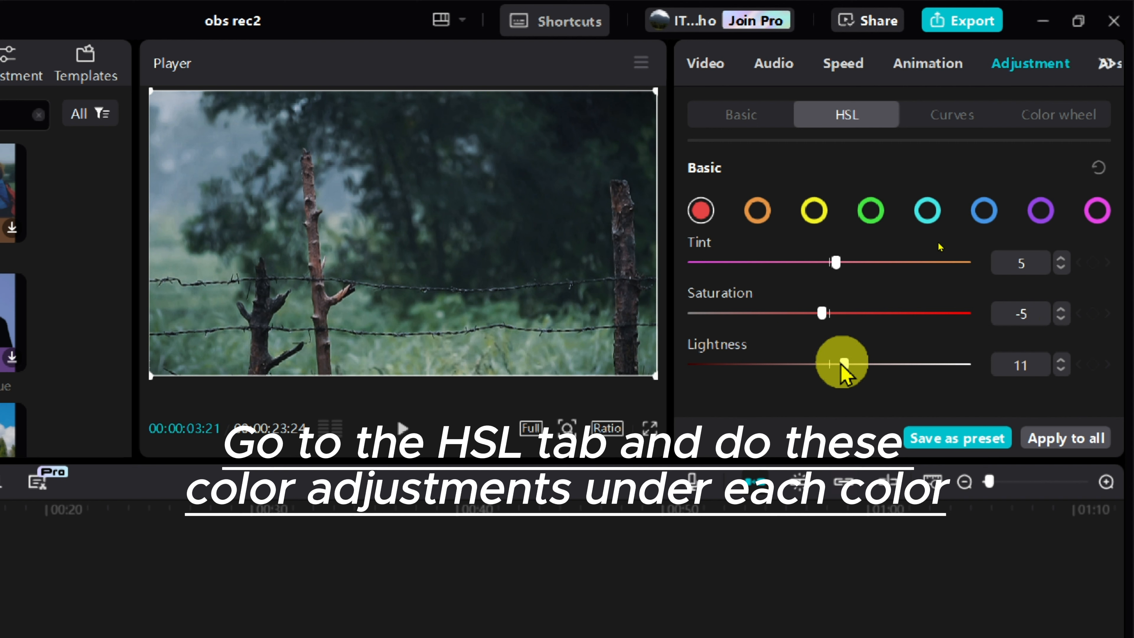
Set the red range's Lightness to 6, and the orange range's Saturation to -20 and Lightness to -3 in the HSL settings.
click(1062, 370)
click(1061, 370)
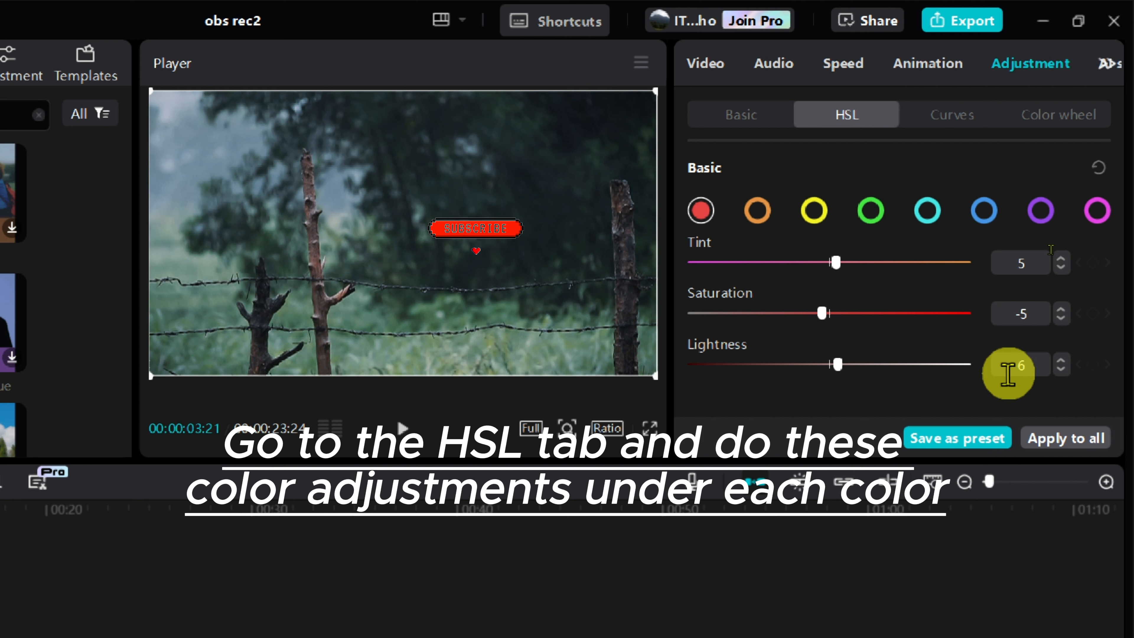
click(758, 218)
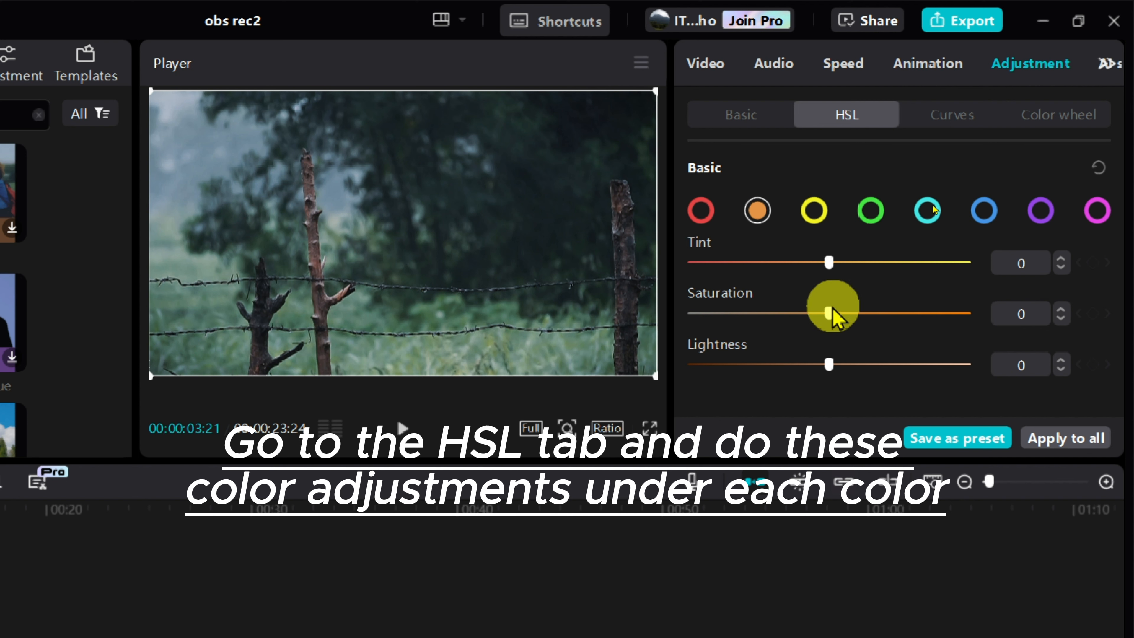
drag(829, 313, 804, 318)
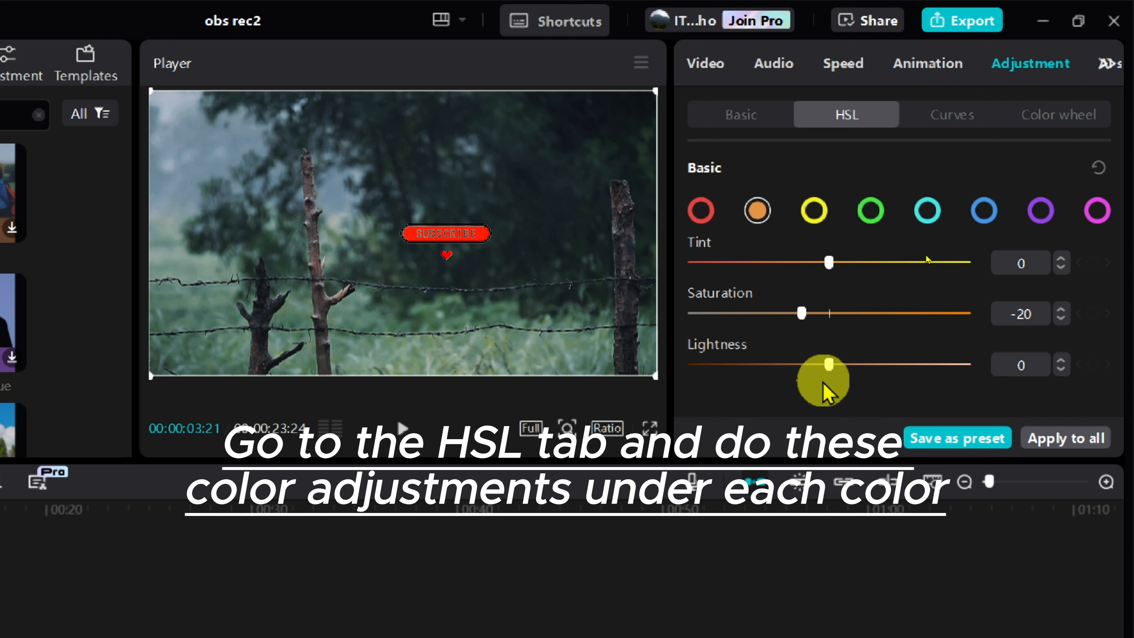
click(1062, 373)
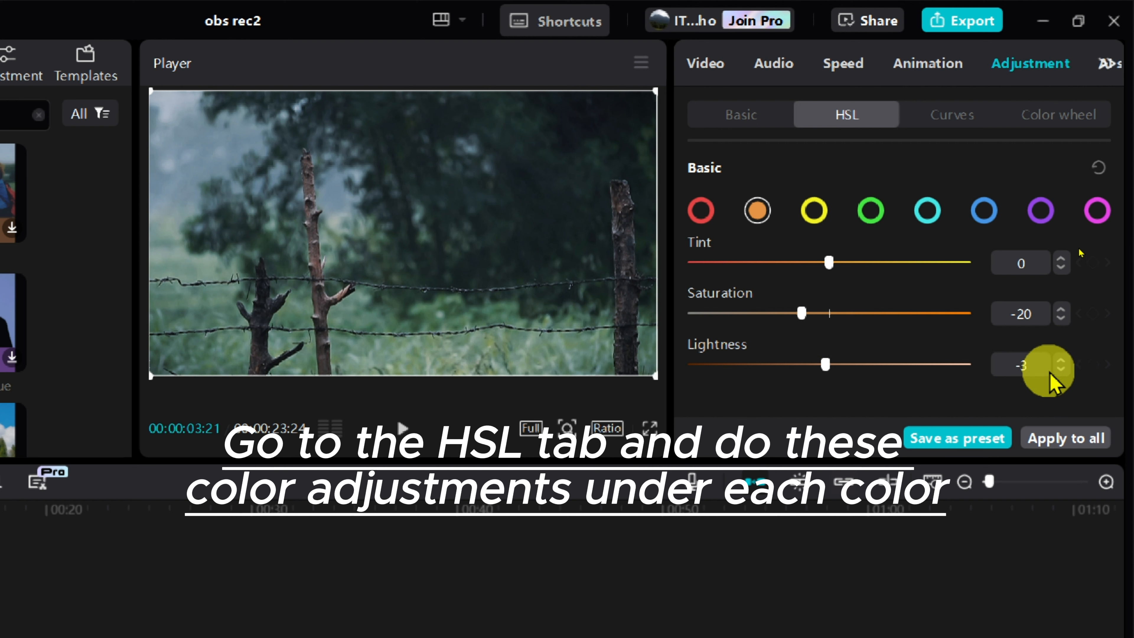
Adjust the yellow range in the clip's HSL settings to Tint 4 and Saturation -4.
click(814, 210)
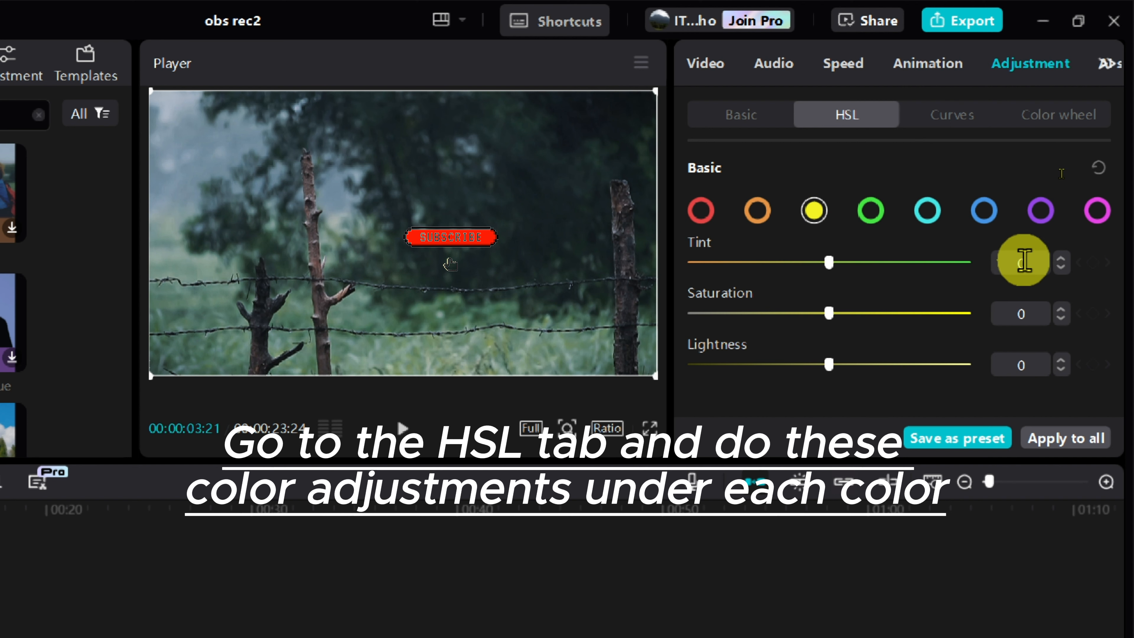
click(1063, 259)
click(1063, 259)
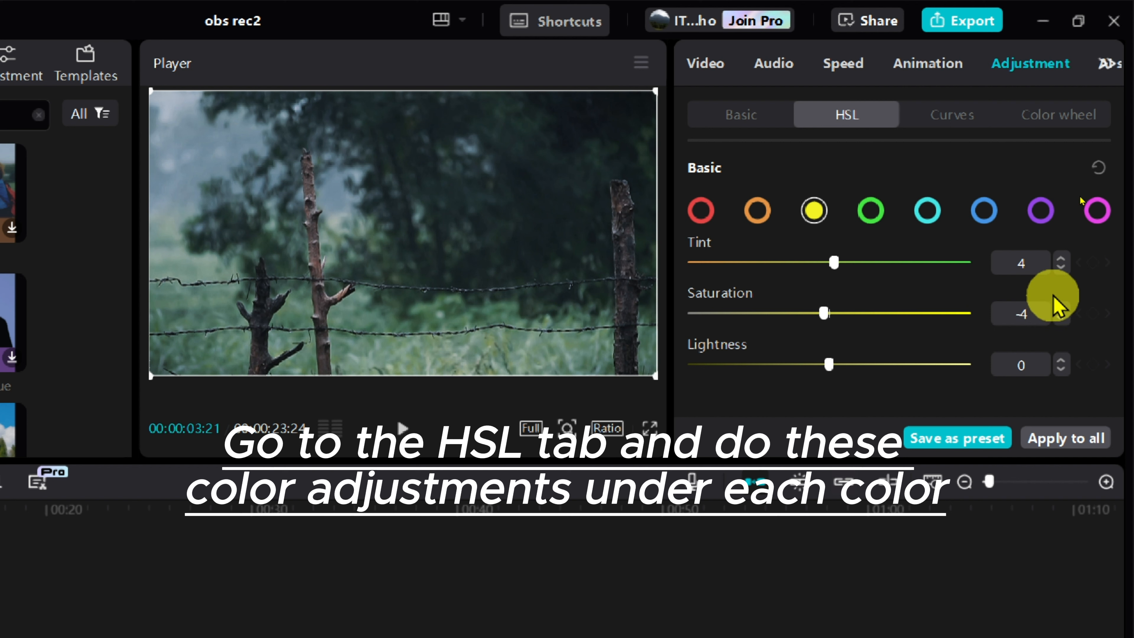
Adjust the green range in the clip's HSL settings to Tint 4, Saturation -3 and Lightness -3.
click(871, 211)
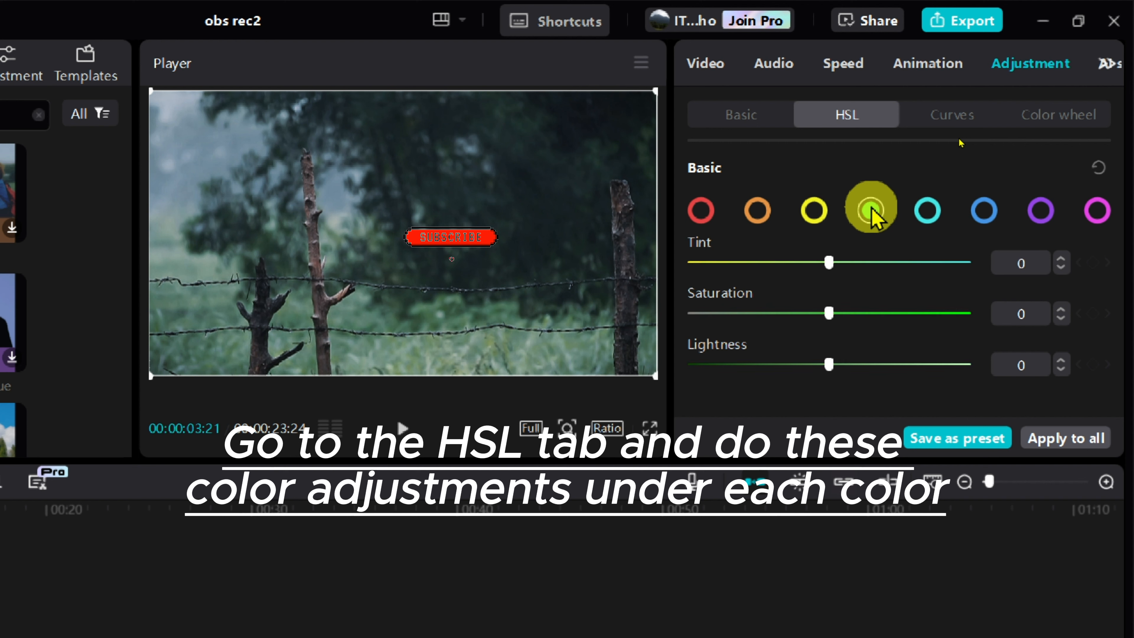
click(1062, 258)
click(1061, 258)
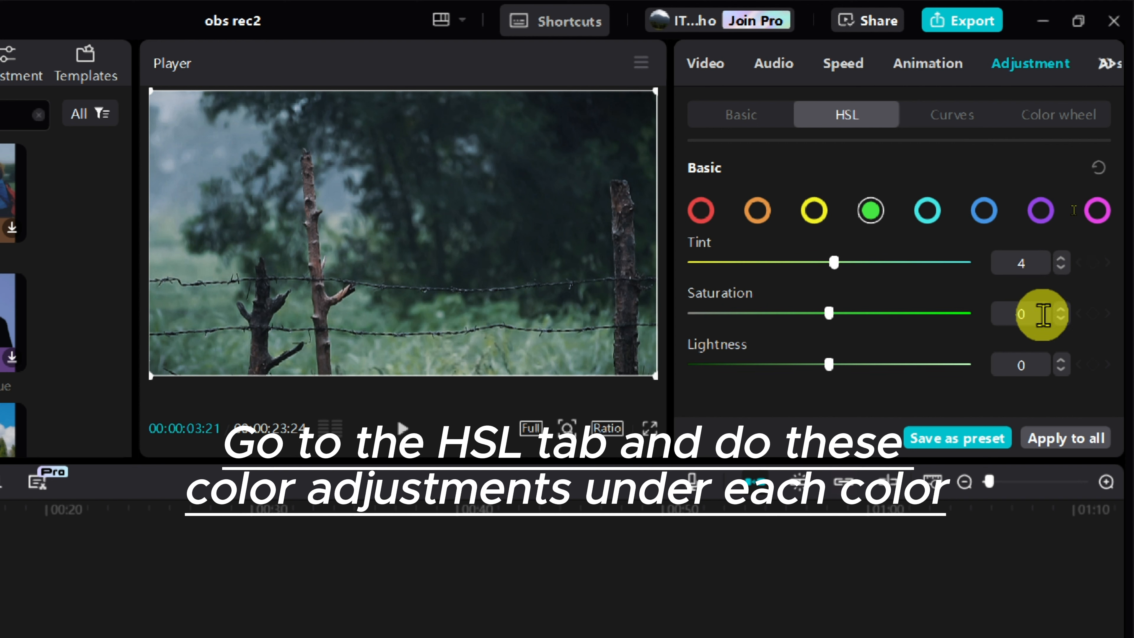
click(1062, 318)
click(1062, 319)
click(1061, 318)
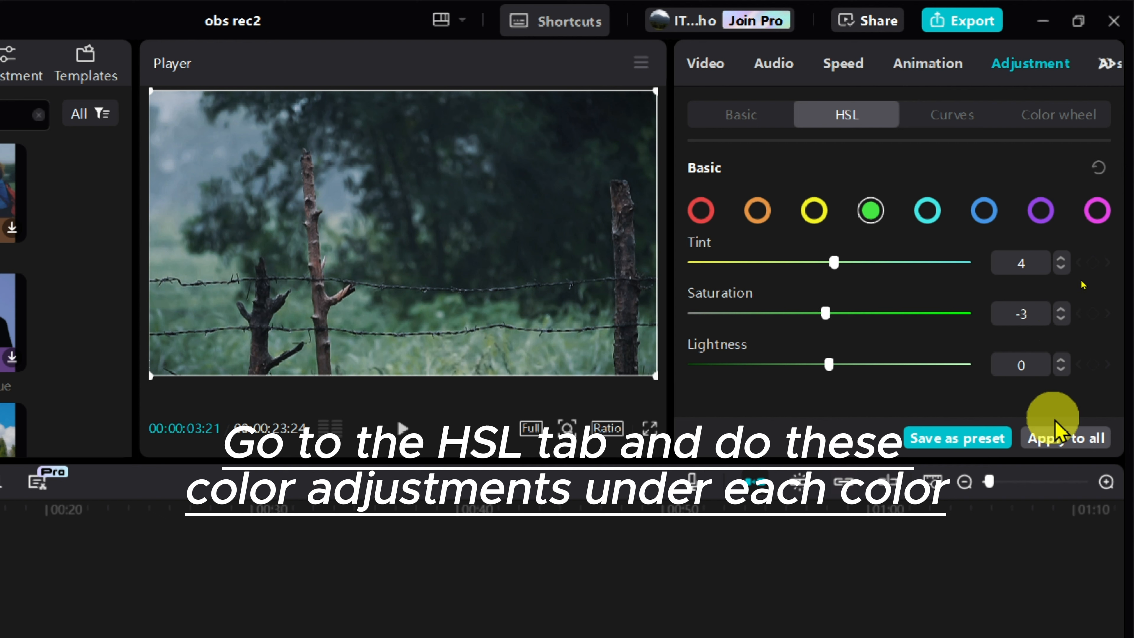
click(1062, 370)
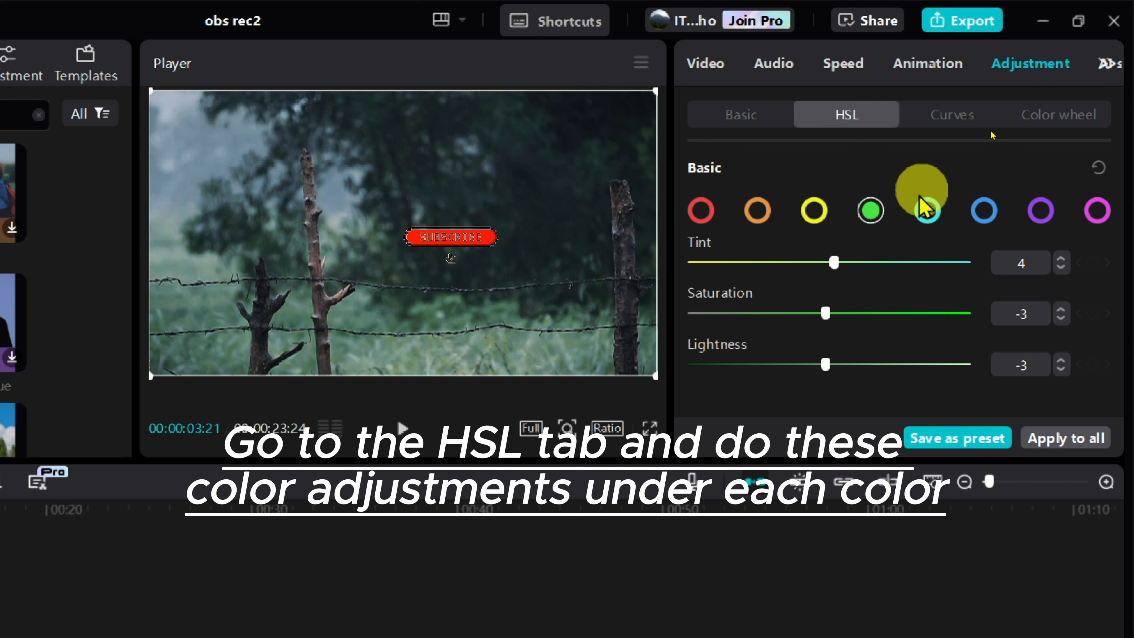
Set the blue range's Saturation to -48 in the clip's HSL settings.
click(926, 210)
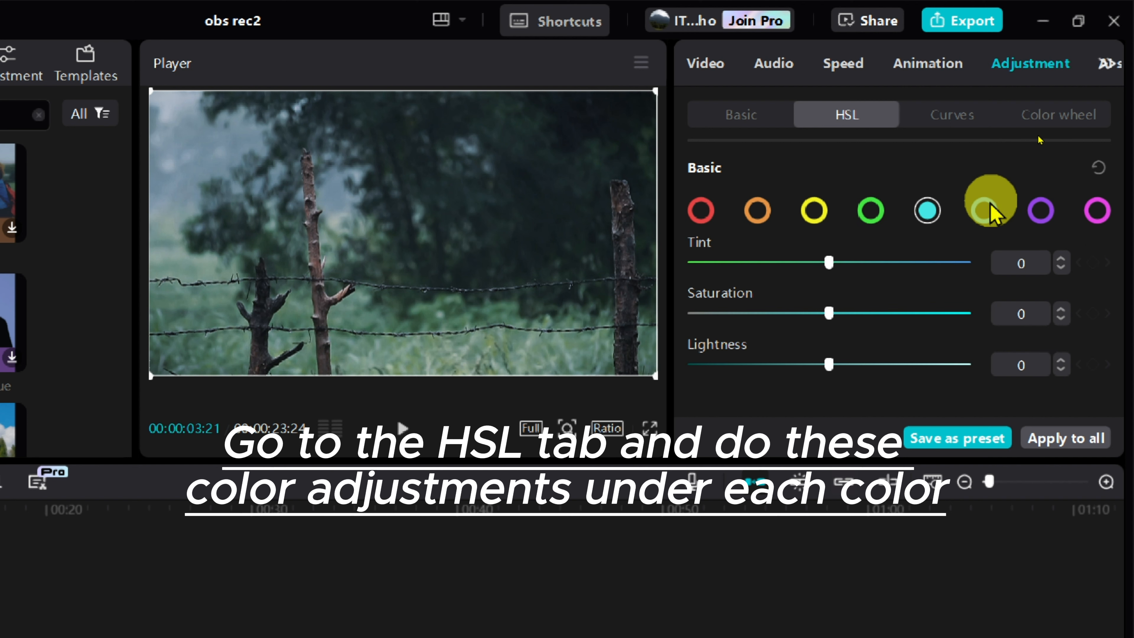
click(992, 211)
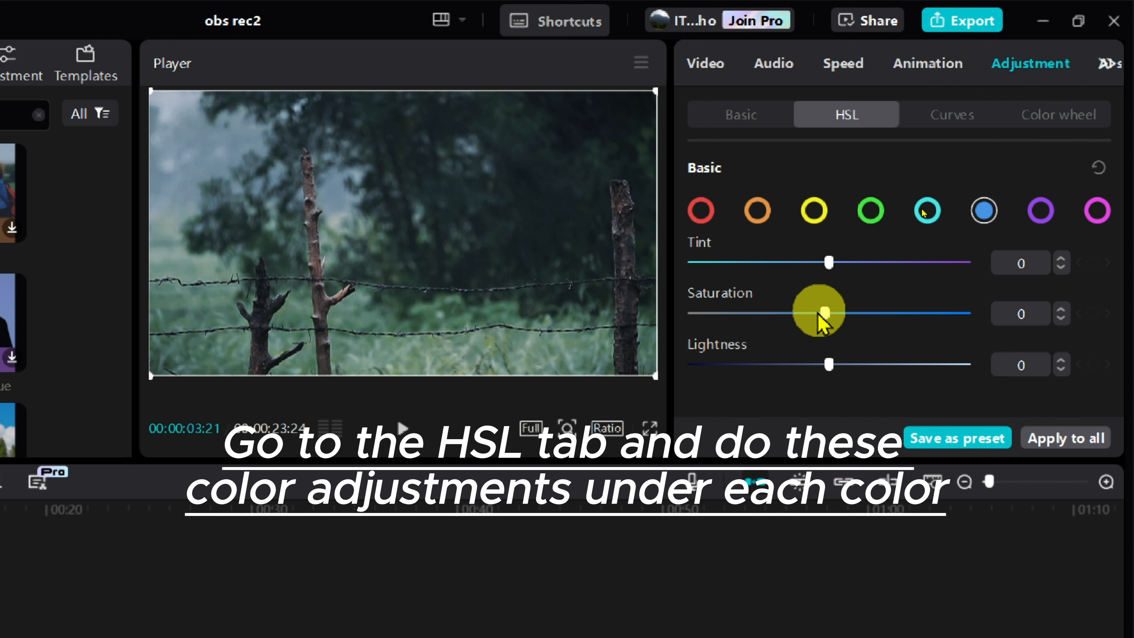
drag(819, 314, 763, 319)
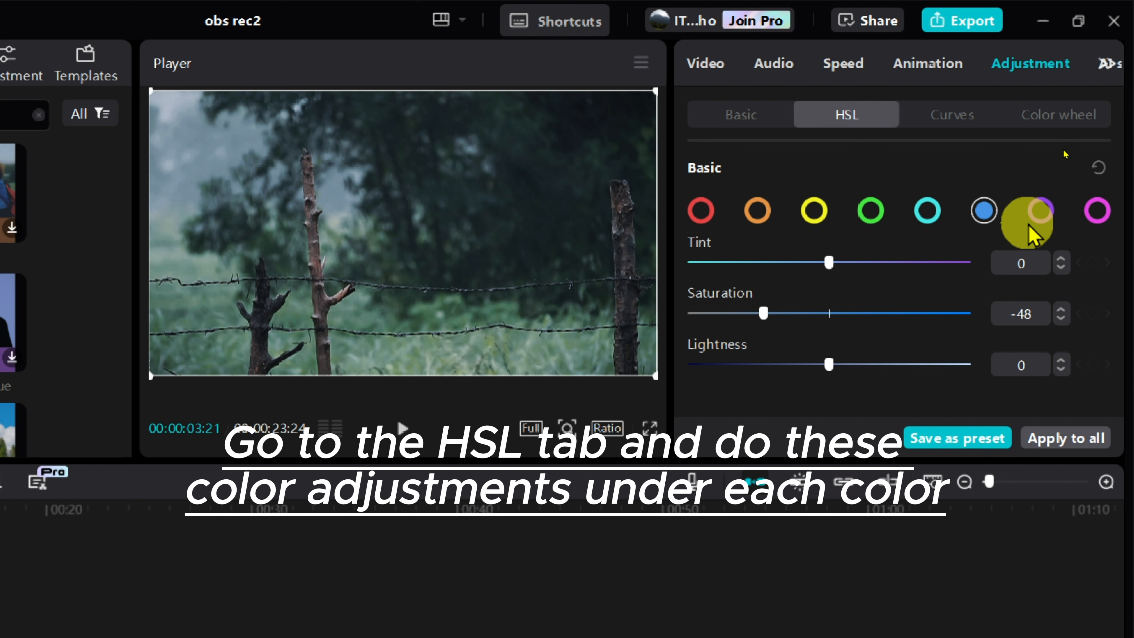
Adjust the purple range in the clip's HSL settings to Tint -4, Saturation 10 and Lightness -4.
click(1039, 211)
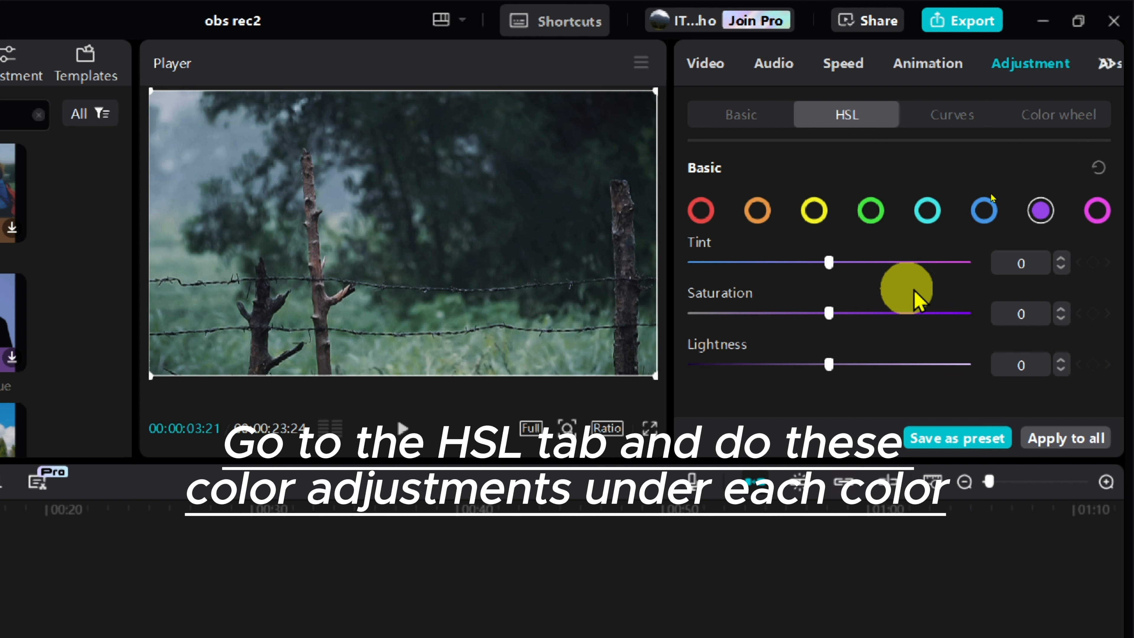
click(1063, 268)
click(1062, 269)
click(1063, 268)
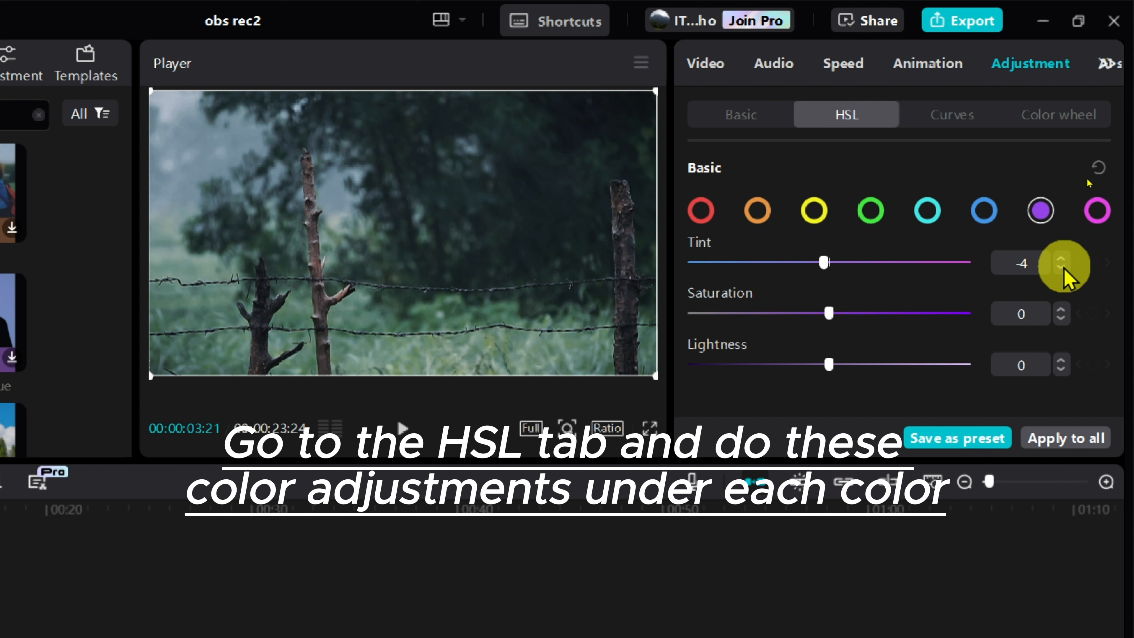
drag(827, 313, 838, 310)
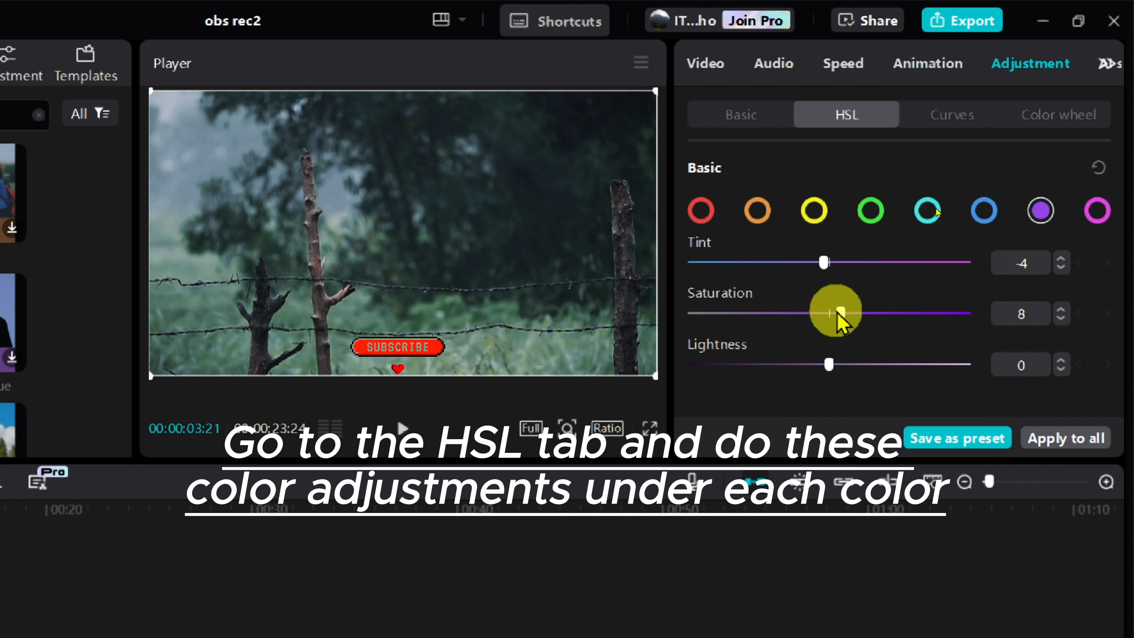
click(1061, 310)
click(1061, 310)
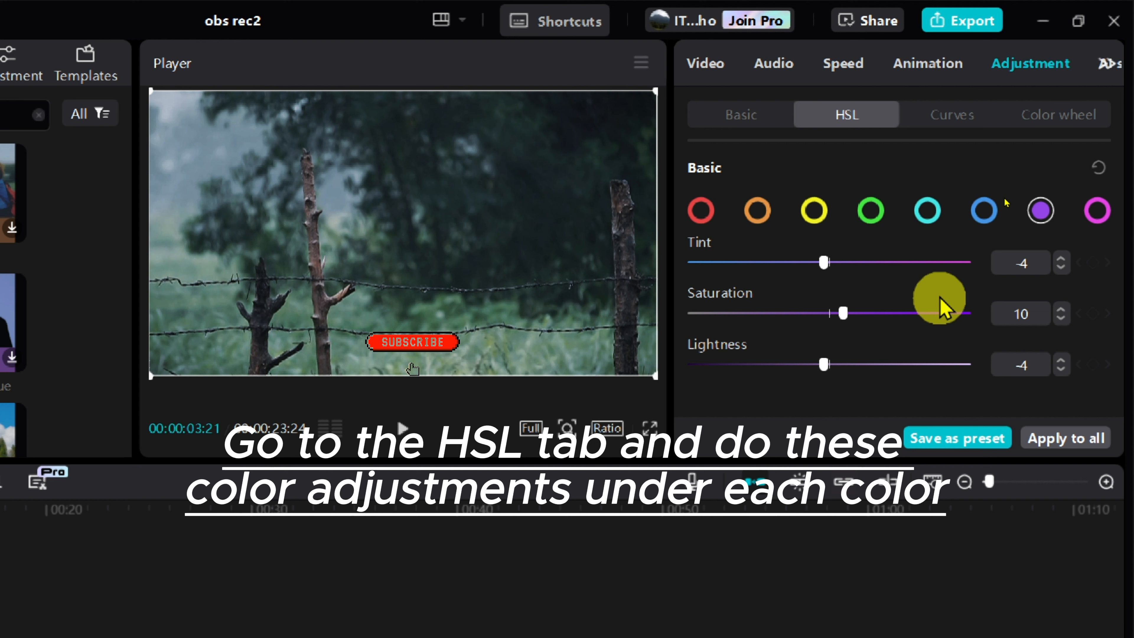
Set the magenta range's Saturation to -4 in the HSL settings and play the clip to preview the grade.
click(1094, 211)
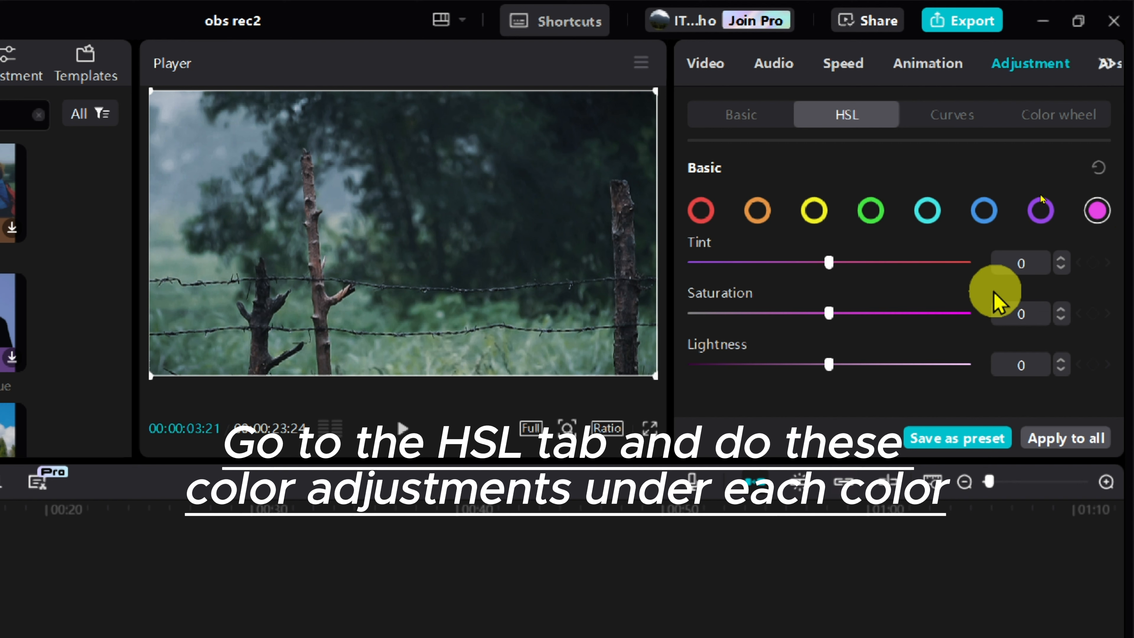
click(1064, 311)
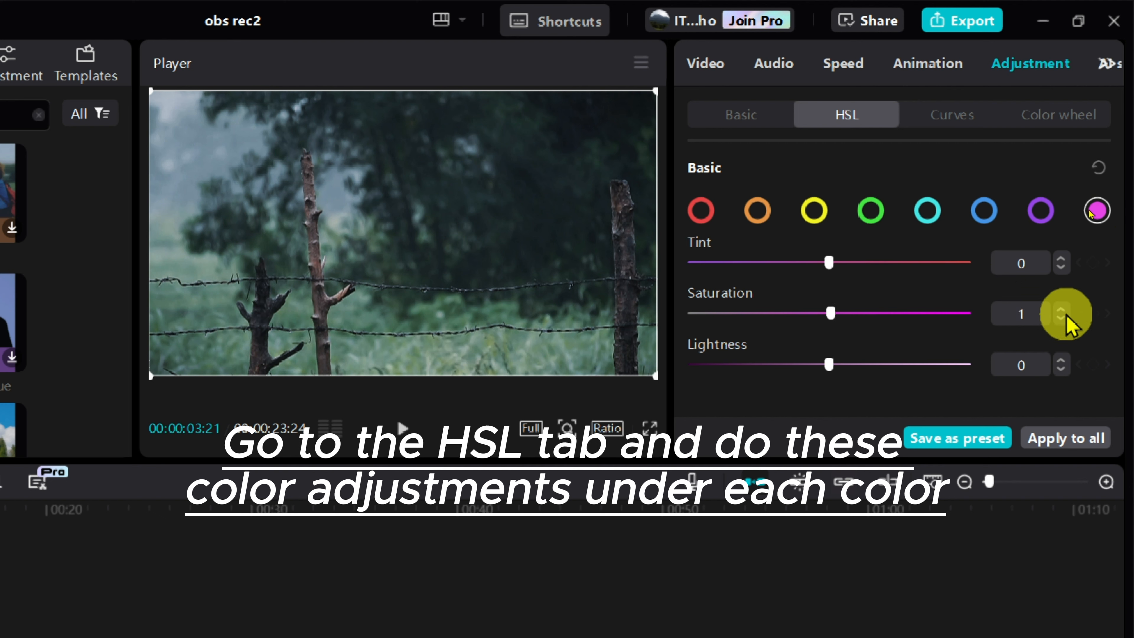
click(1062, 318)
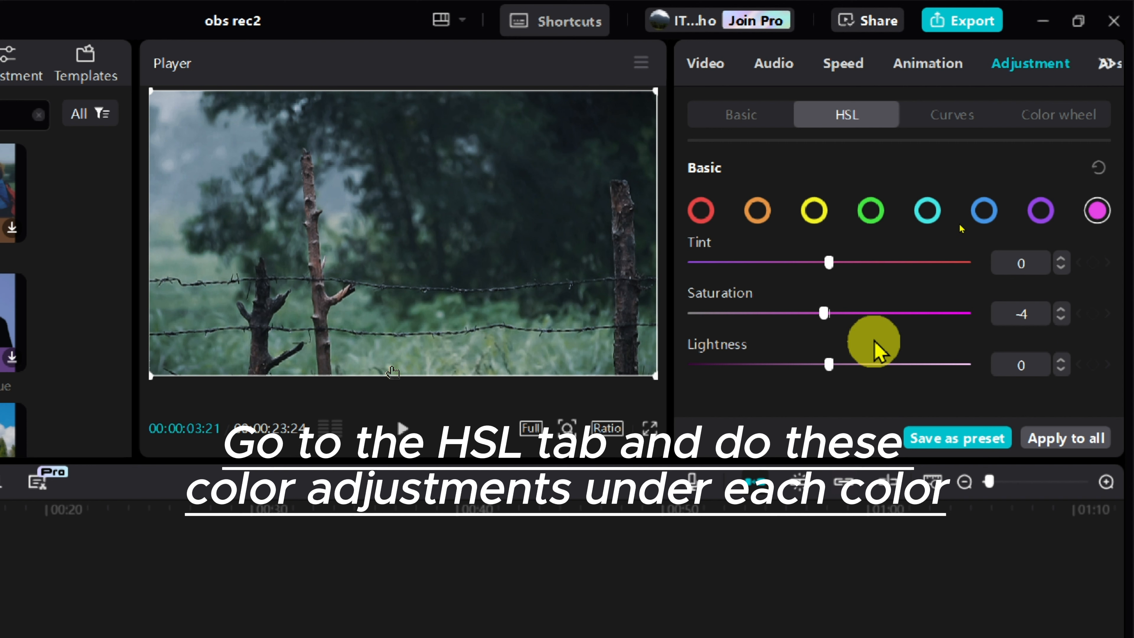
mouse_move(829, 263)
mouse_down()
mouse_move(875, 264)
mouse_move(829, 263)
mouse_up()
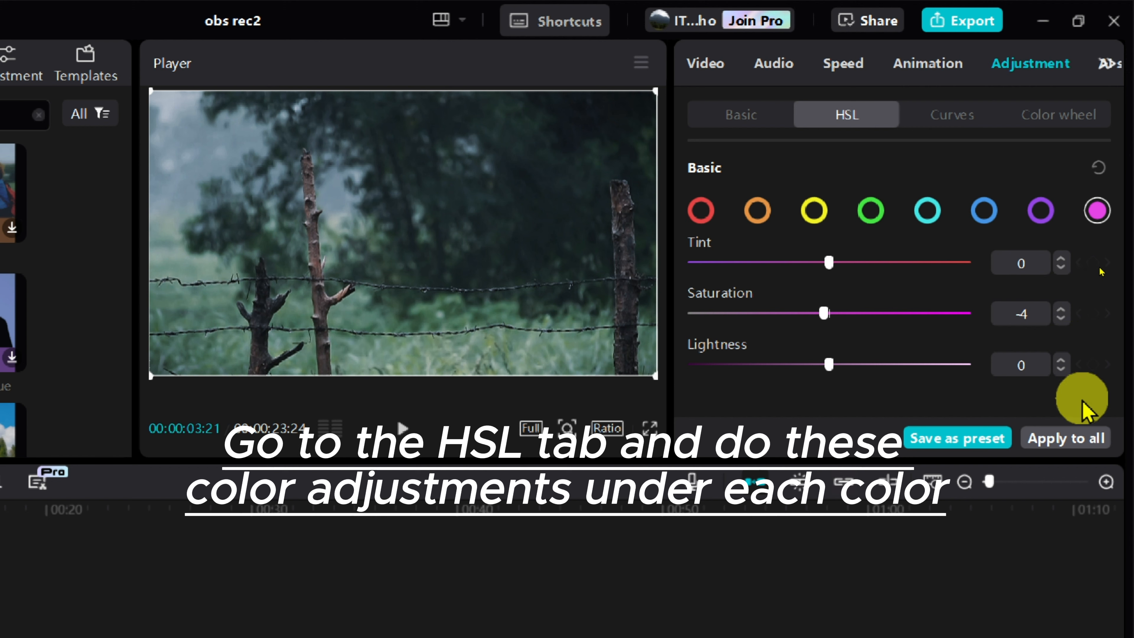
click(402, 429)
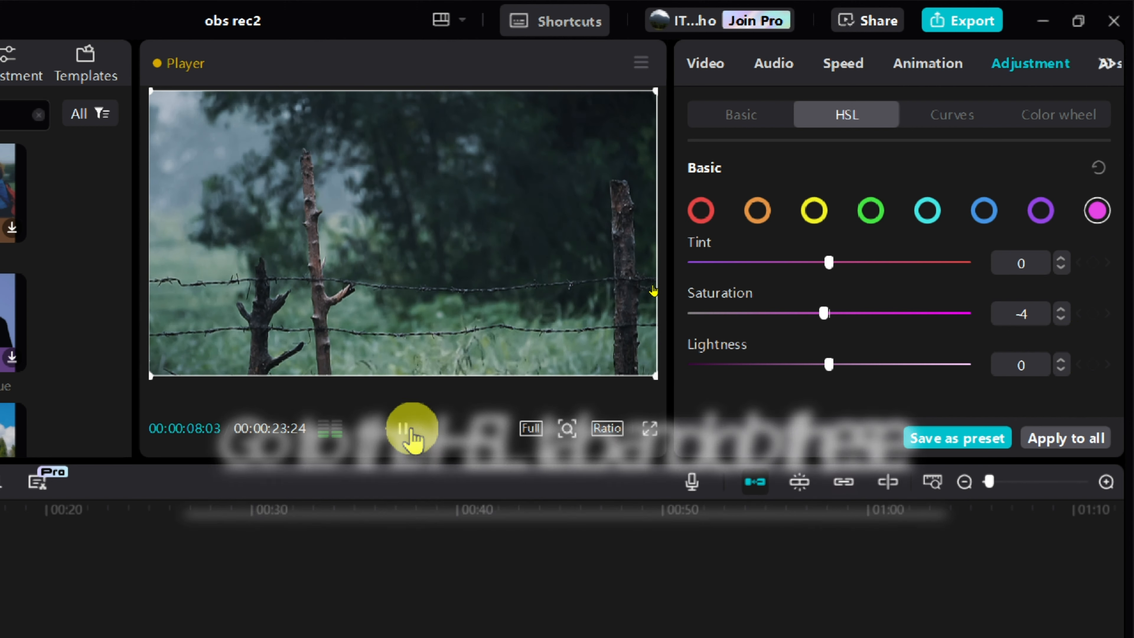
Add two points to the clip's Luma curve, at about one quarter and three quarters, each pulled slightly below the diagonal.
click(955, 114)
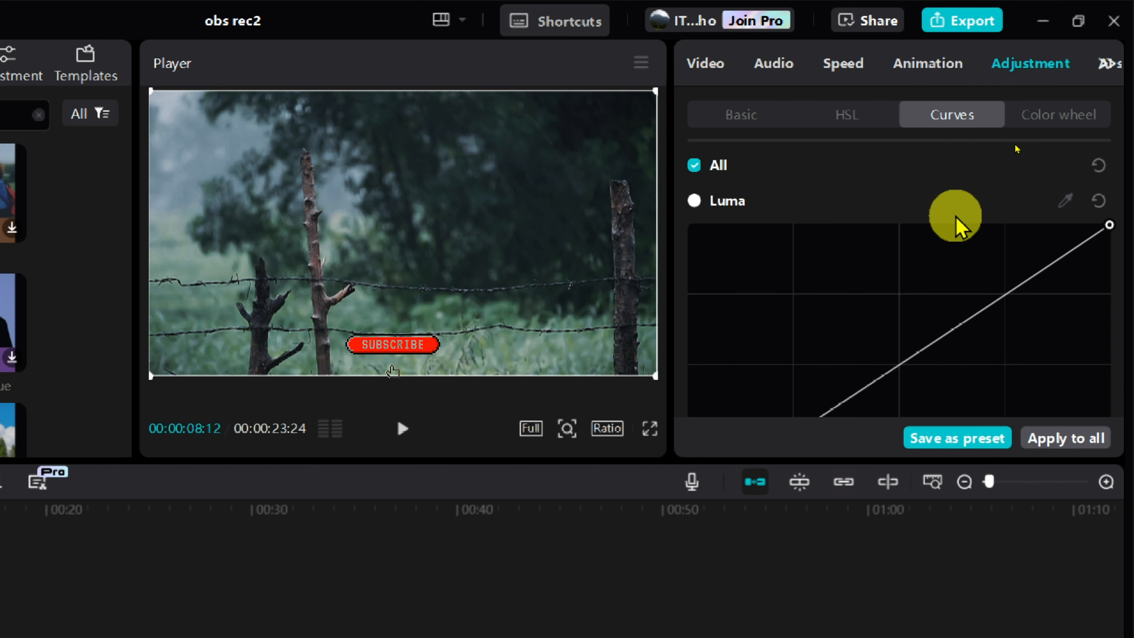
scroll(1011, 291, down, 5)
scroll(1011, 295, up, 3)
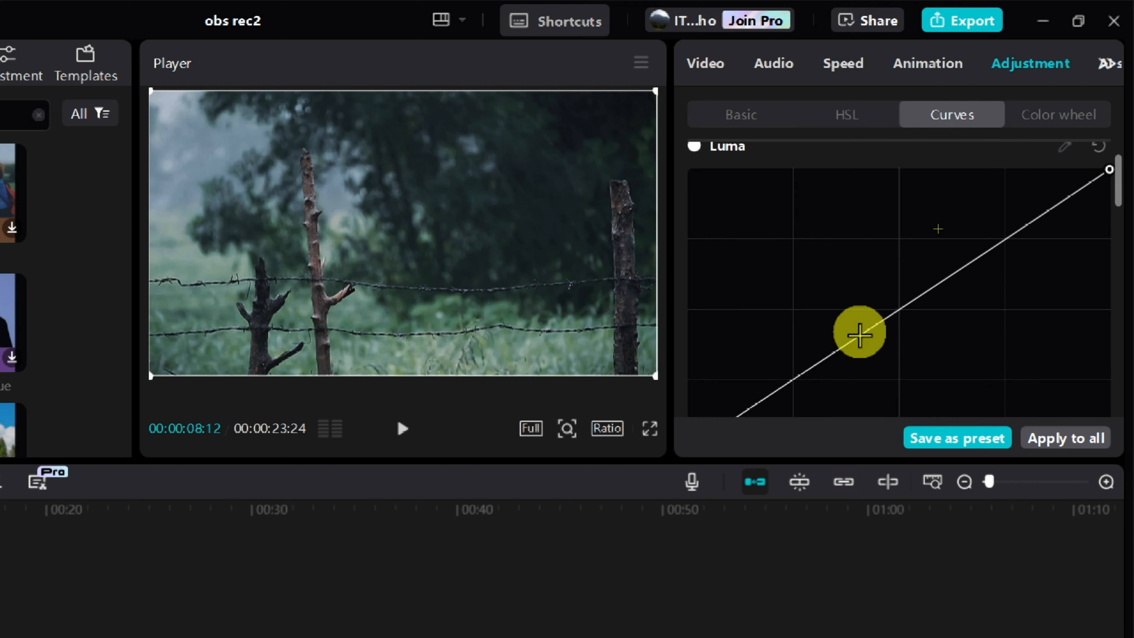
drag(793, 380, 796, 384)
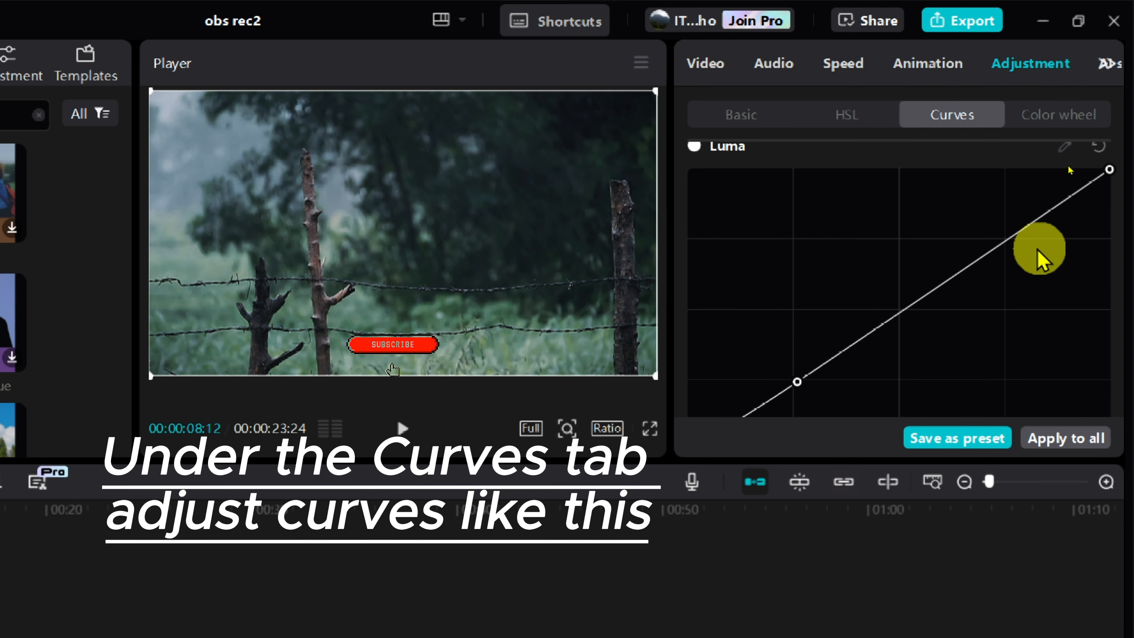
mouse_move(1009, 240)
mouse_down()
mouse_move(1018, 251)
mouse_move(1008, 242)
mouse_up()
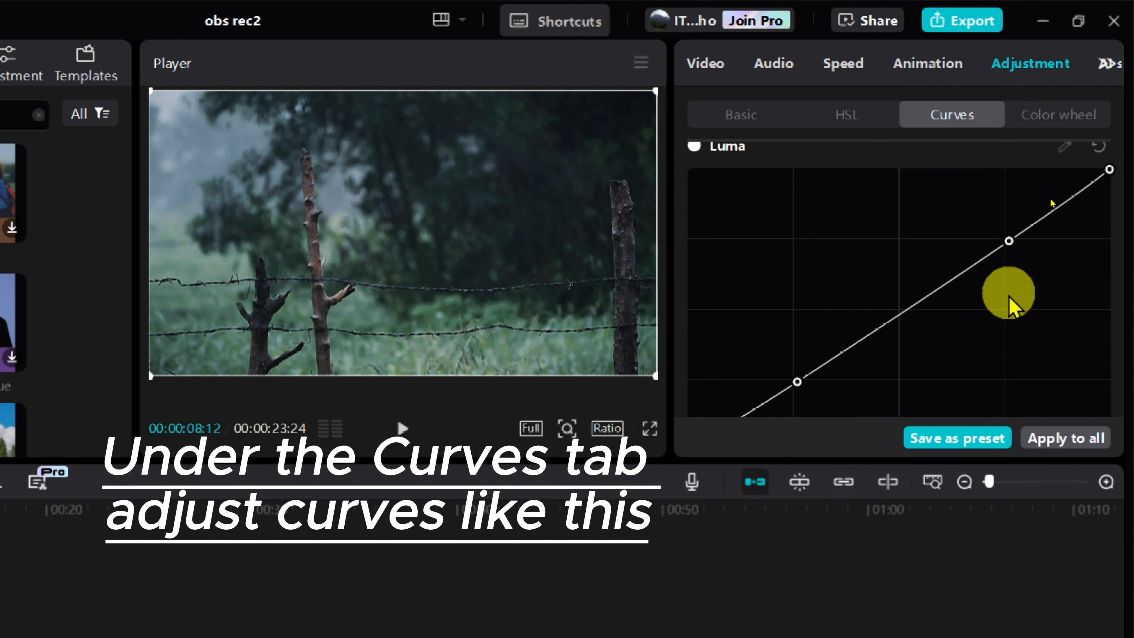
Shape the Red curve with three points, lowering the quarter point, keeping the midpoint near the diagonal and slightly lowering the three-quarter point.
scroll(914, 363, down, 10)
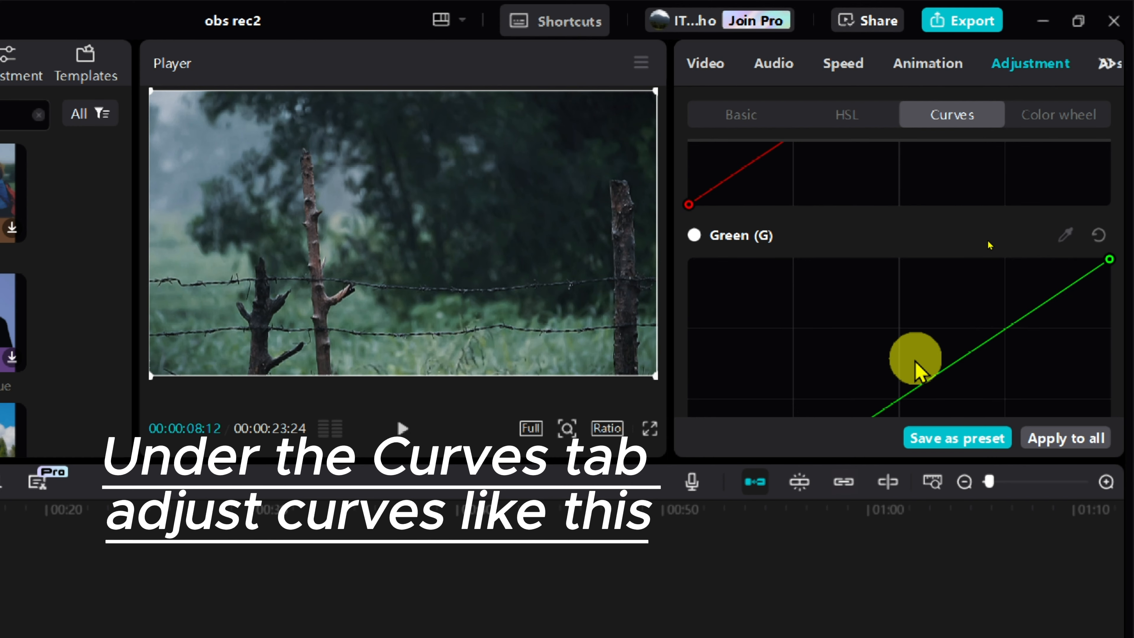
scroll(1000, 318, up, 5)
scroll(1001, 319, down, 7)
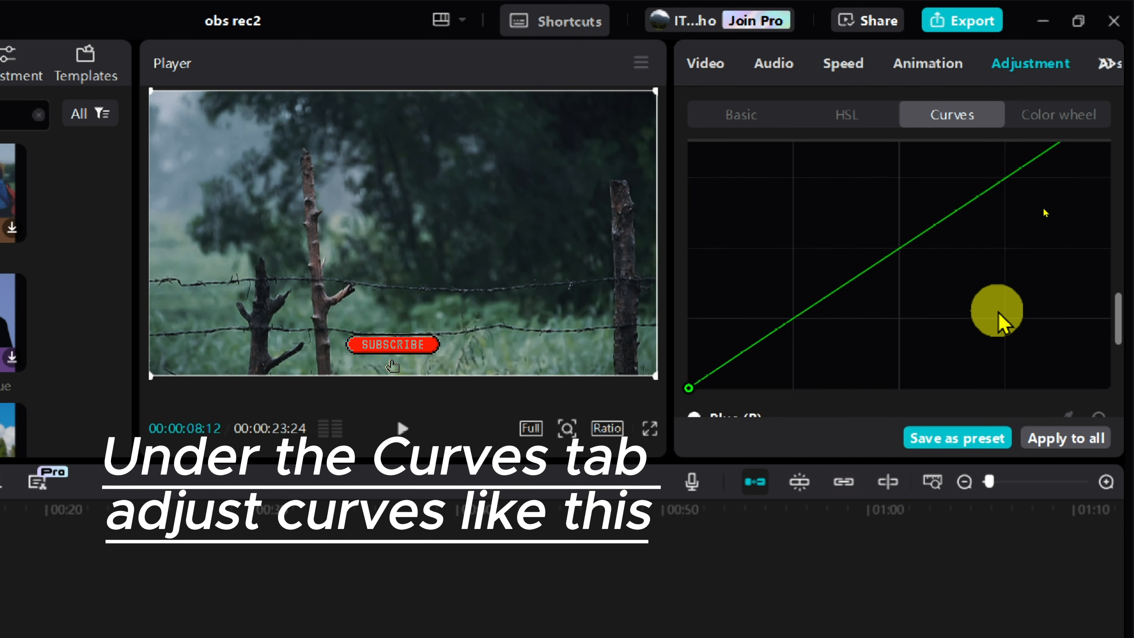
scroll(1001, 319, up, 5)
scroll(1000, 320, down, 2)
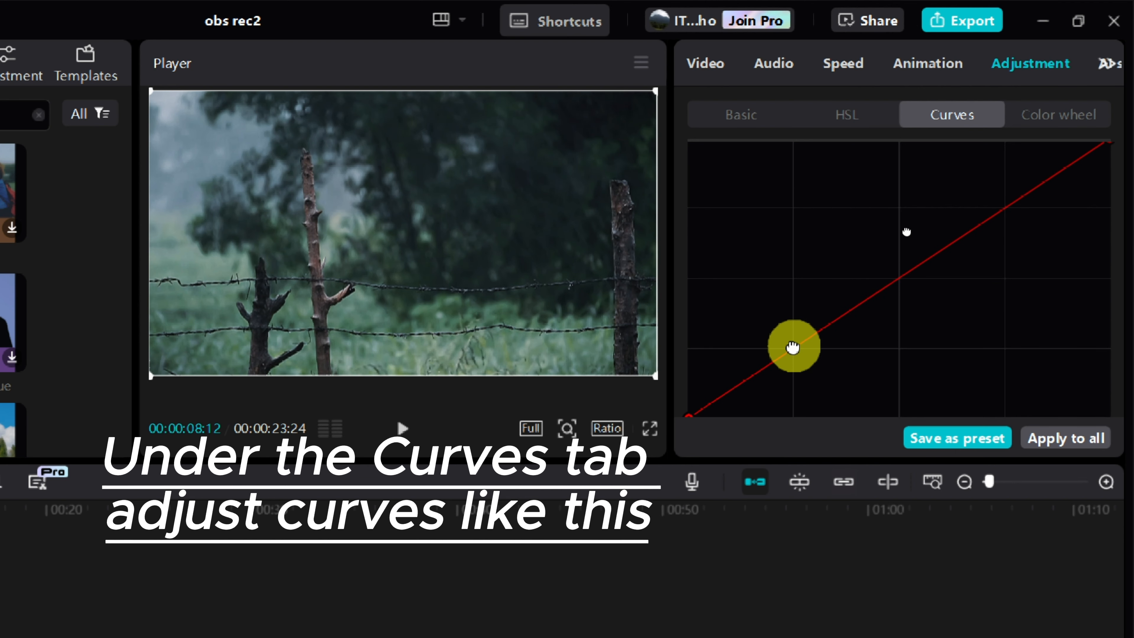
drag(792, 348, 801, 360)
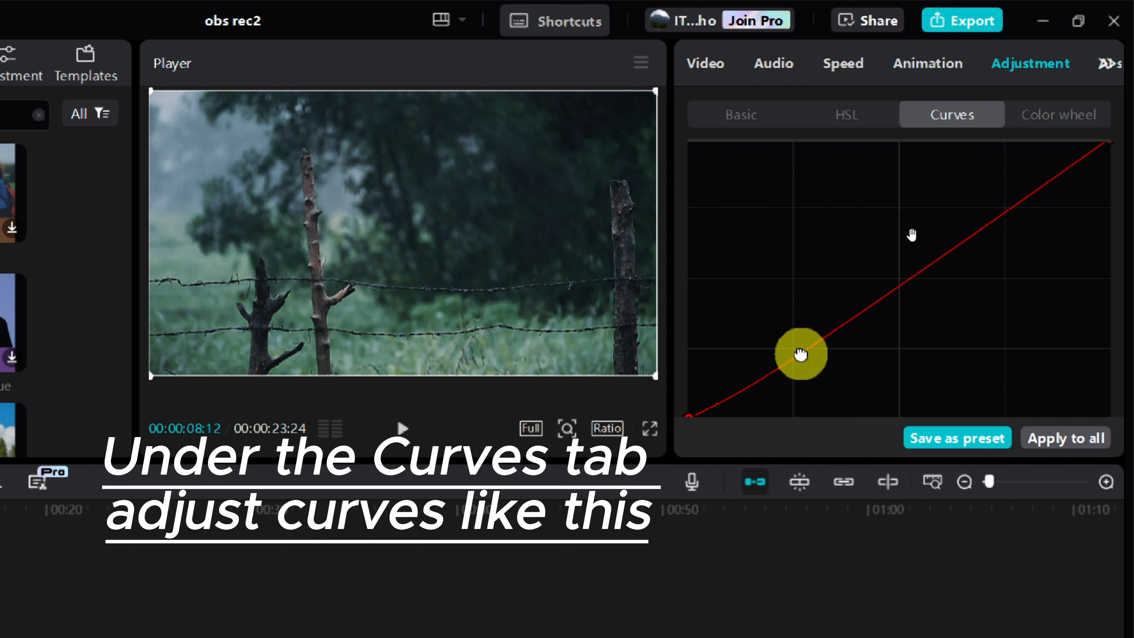
mouse_move(906, 280)
mouse_down()
mouse_move(892, 274)
mouse_move(904, 294)
mouse_move(904, 280)
mouse_up()
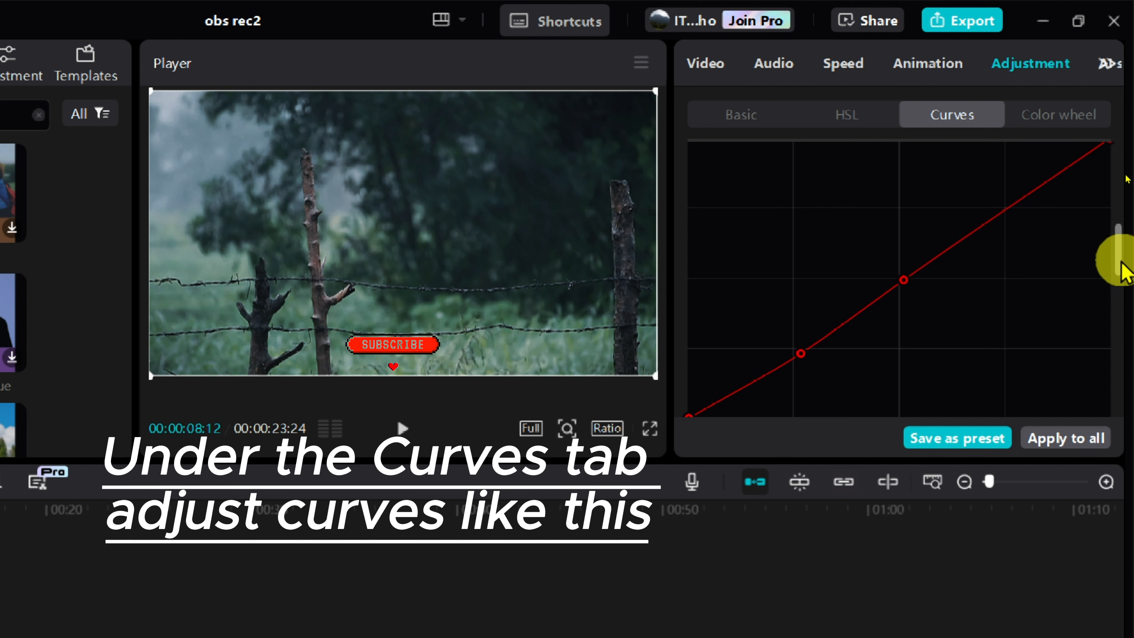
scroll(1113, 254, up, 2)
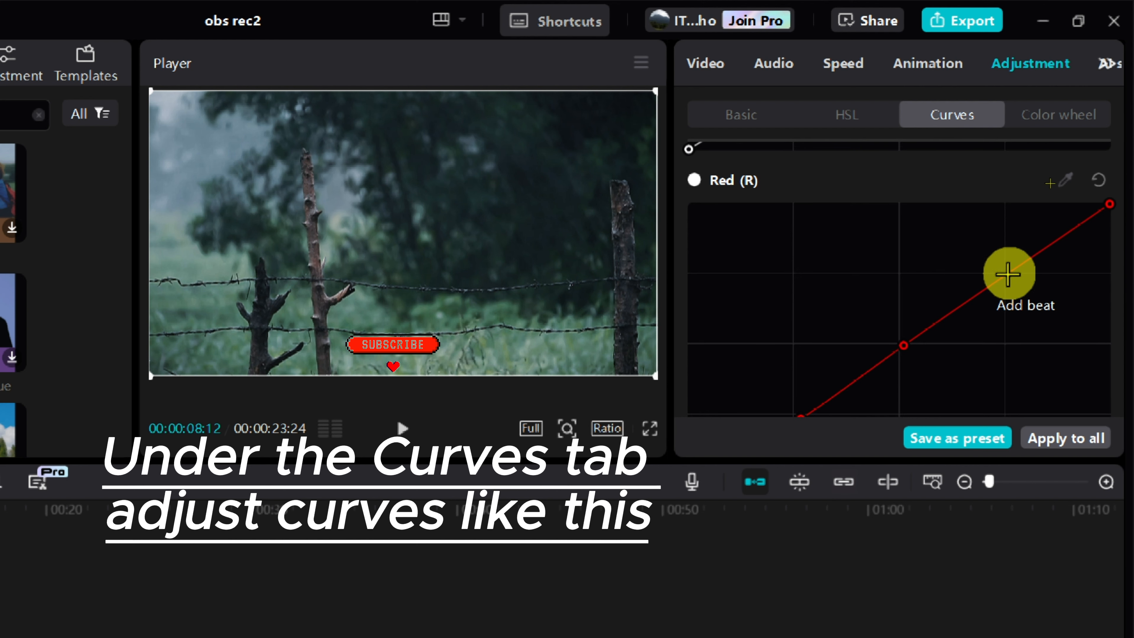
drag(1005, 276, 1010, 284)
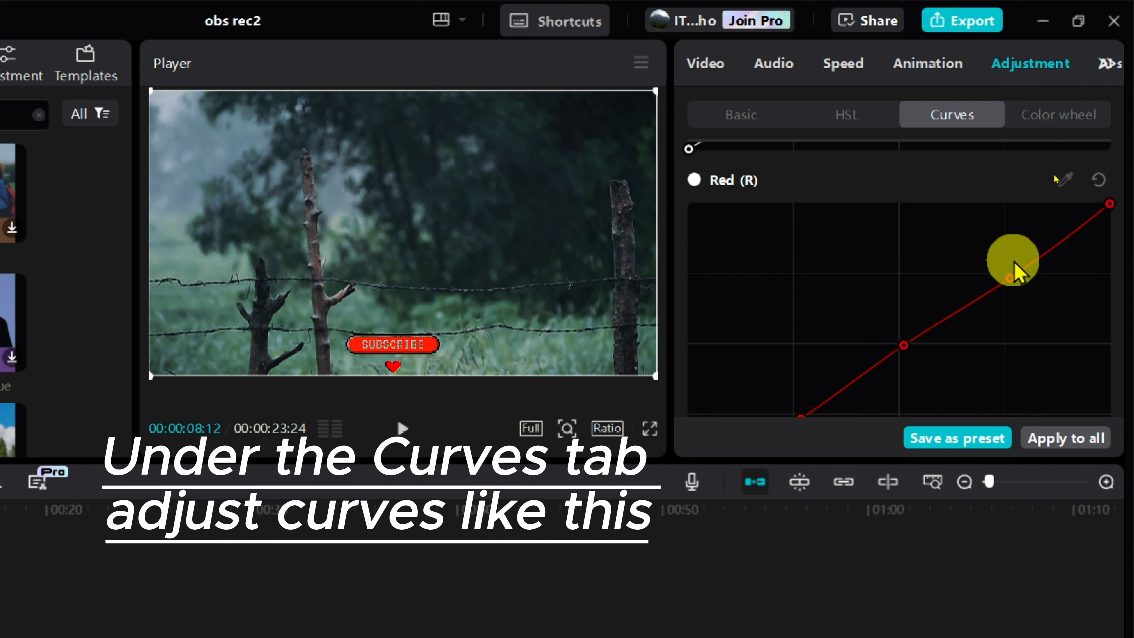
Shape the Green curve with three points: raise the quarter point slightly, keep the midpoint near the diagonal and lower the three-quarter point slightly.
scroll(1016, 268, down, 6)
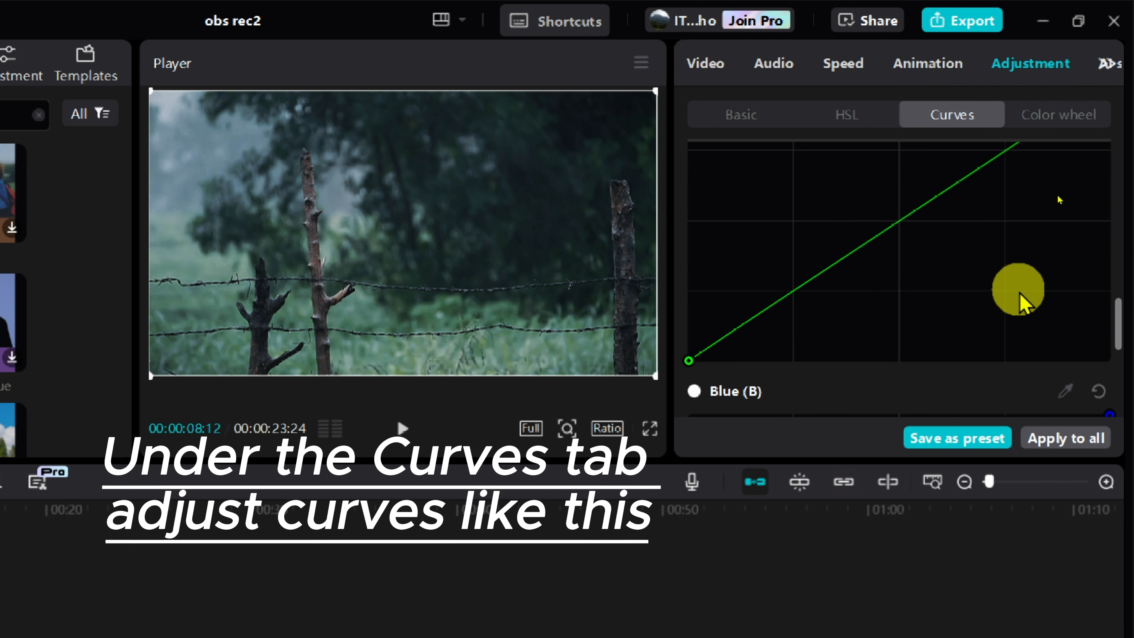
click(792, 287)
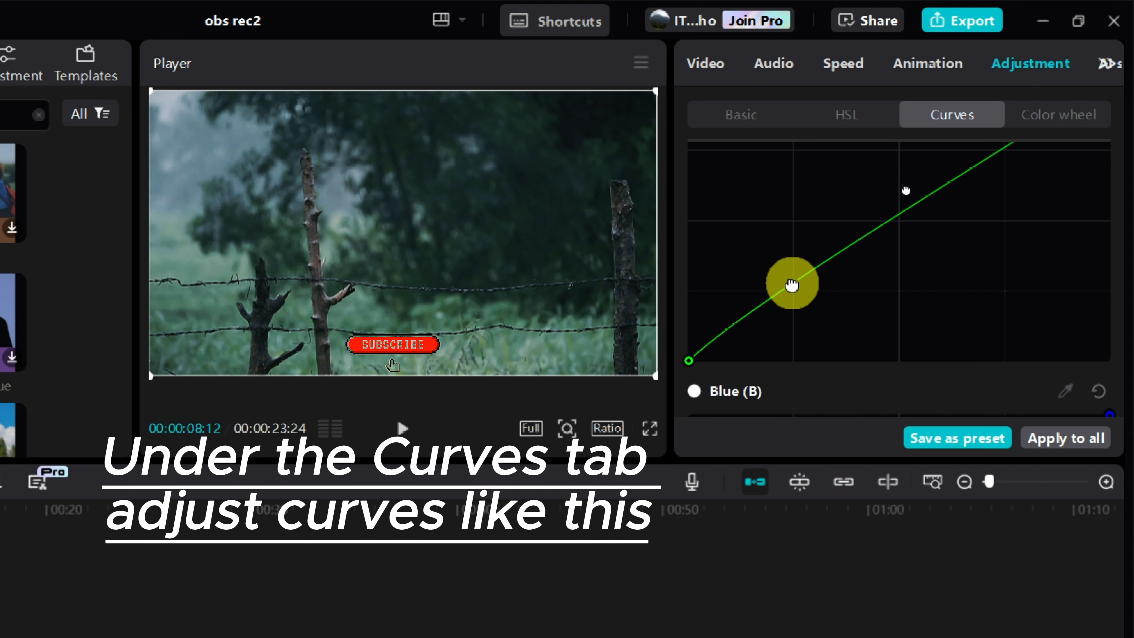
scroll(908, 250, up, 2)
mouse_move(903, 293)
mouse_down()
mouse_move(909, 308)
mouse_move(885, 290)
mouse_move(897, 297)
mouse_up()
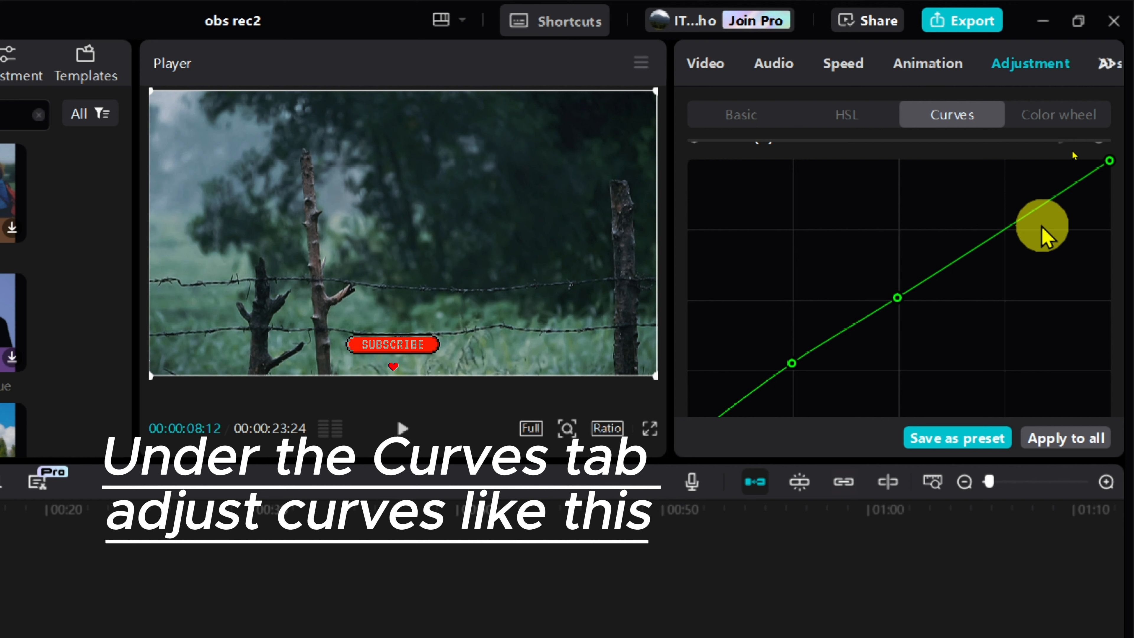
drag(1008, 228, 1019, 234)
Shape the Blue curve with a clearly raised point near one quarter and a midpoint slightly above the diagonal, and preview the clip.
scroll(1048, 301, down, 5)
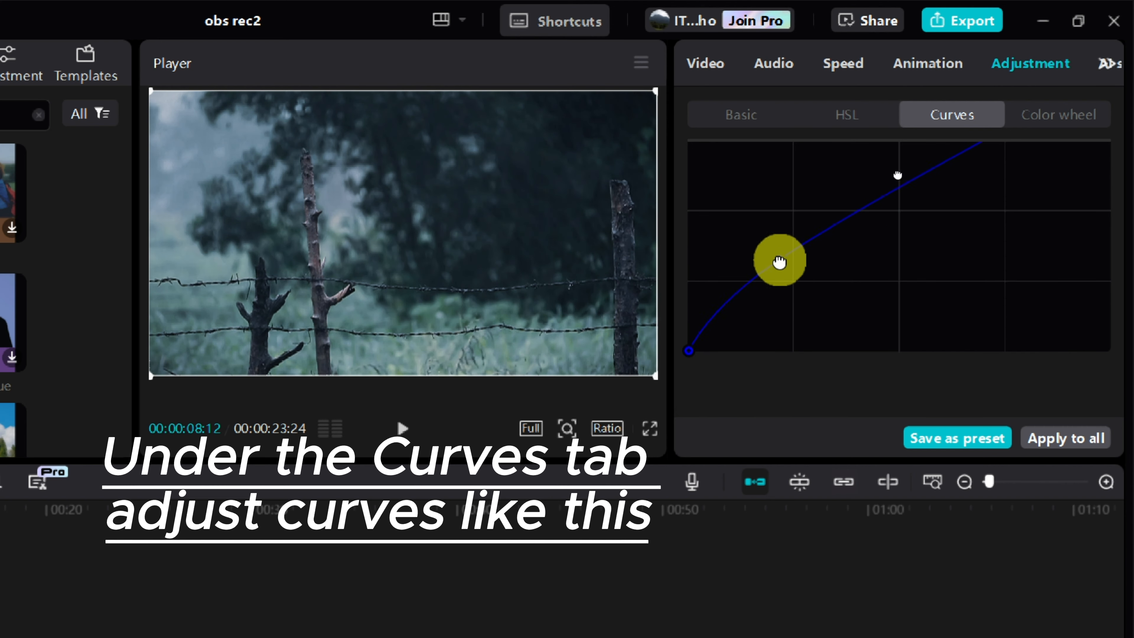
drag(777, 259, 772, 253)
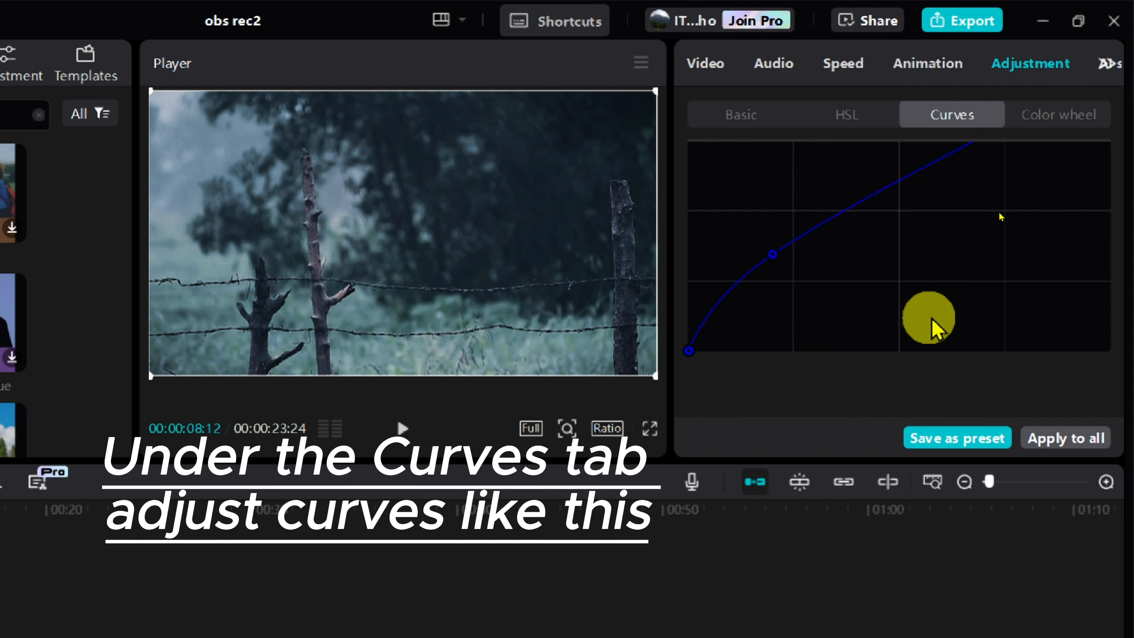
scroll(934, 327, up, 2)
drag(896, 264, 905, 268)
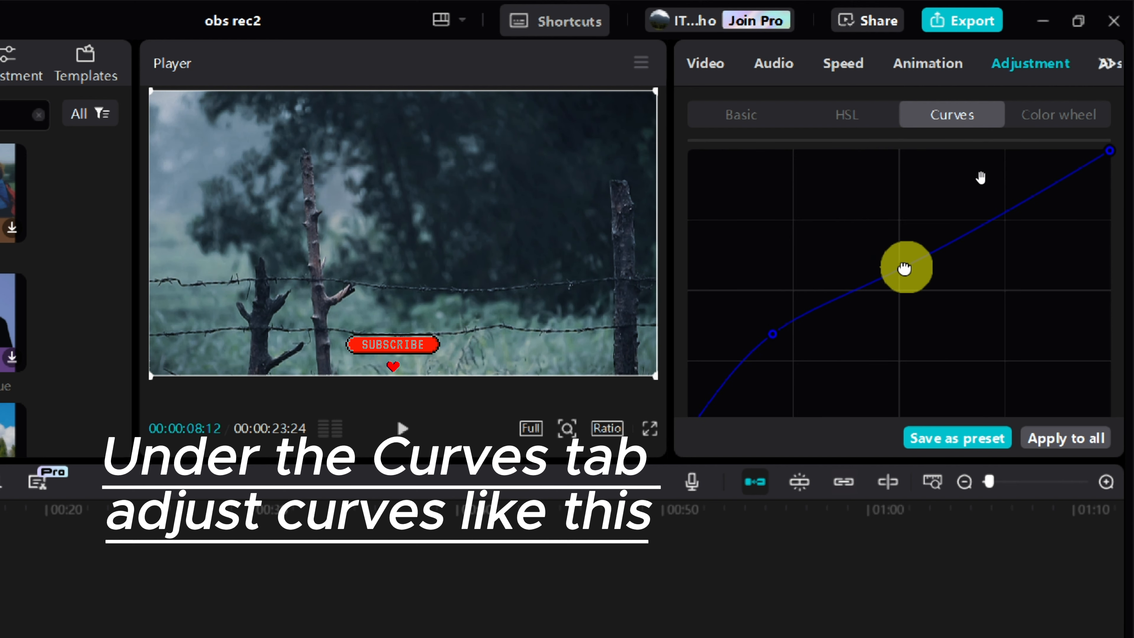
scroll(1020, 337, down, 2)
scroll(942, 313, up, 2)
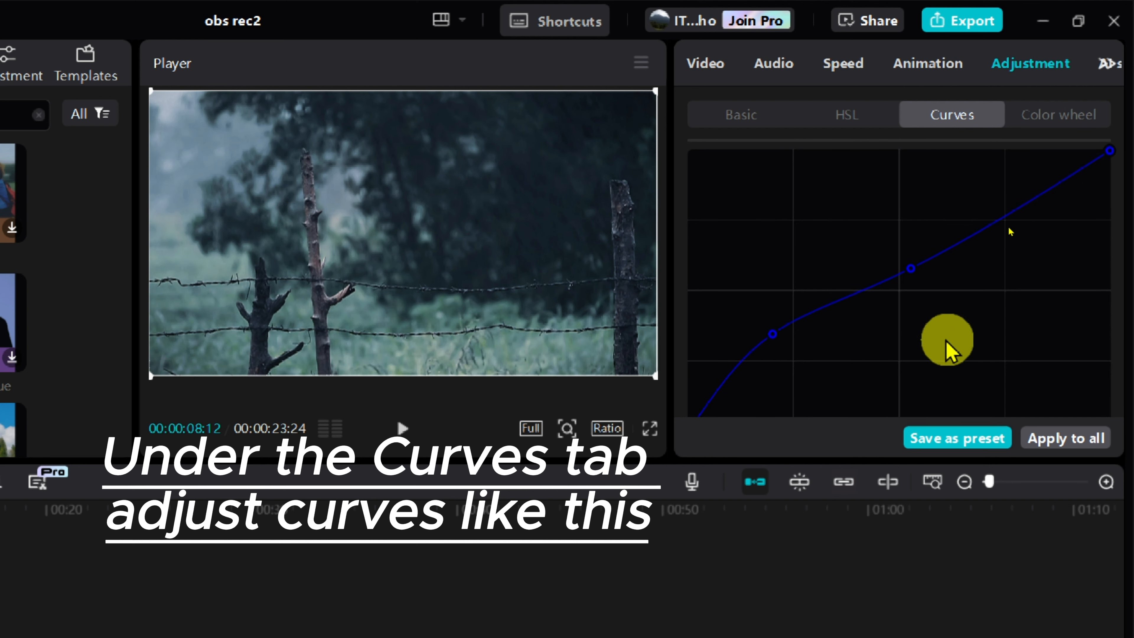
scroll(944, 340, down, 5)
click(403, 428)
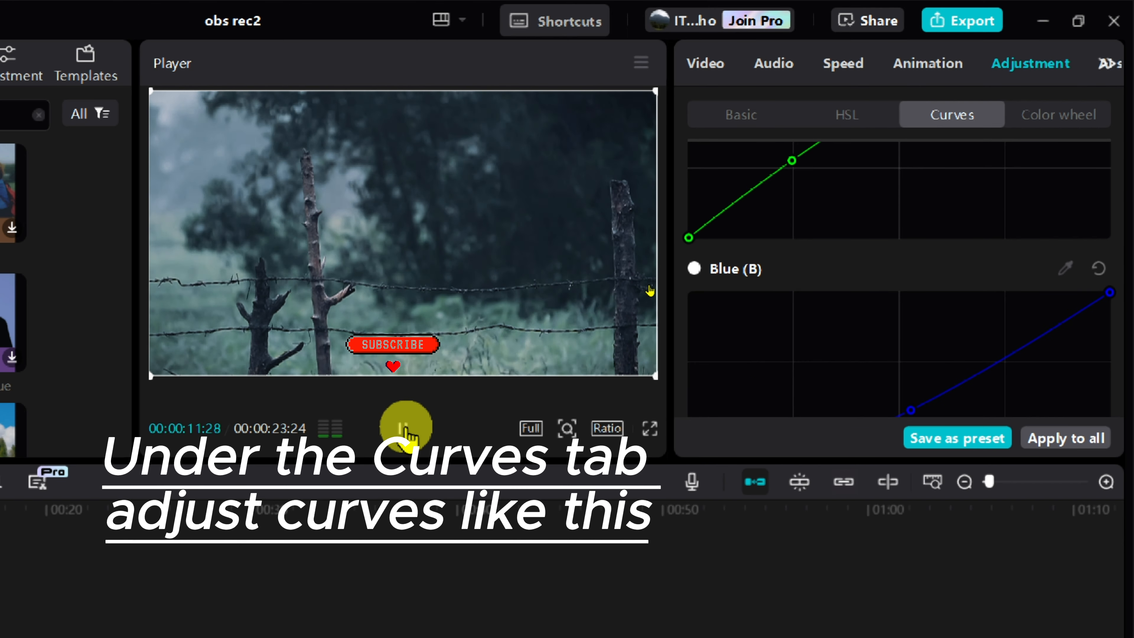
click(406, 428)
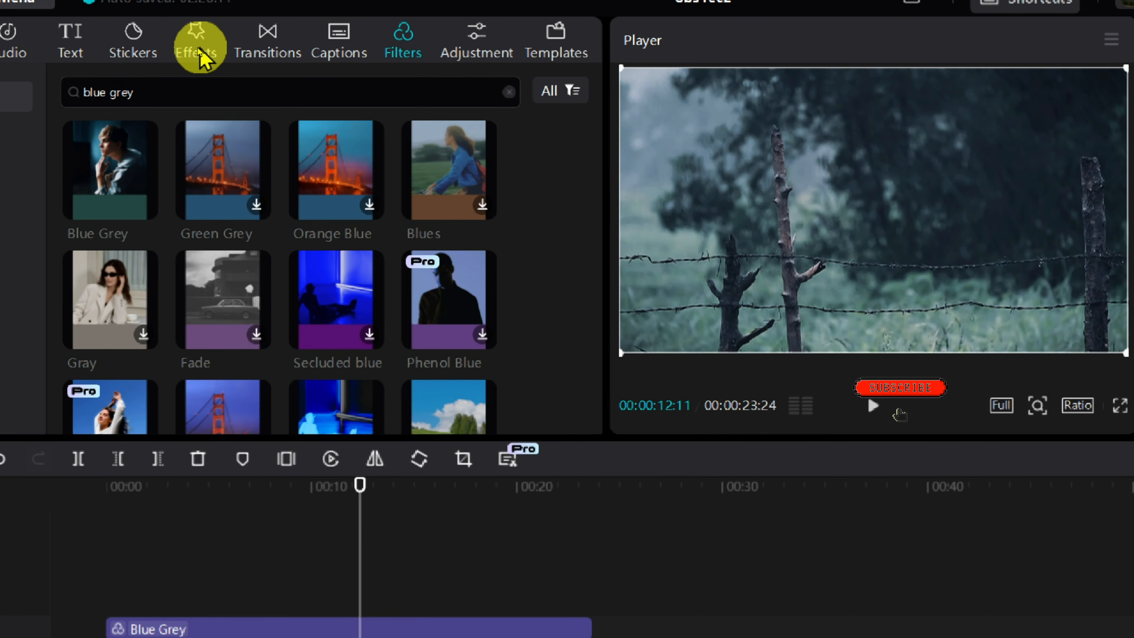
Search the video effects for "rain" and add the second Rain effect to the timeline.
click(200, 49)
click(183, 90)
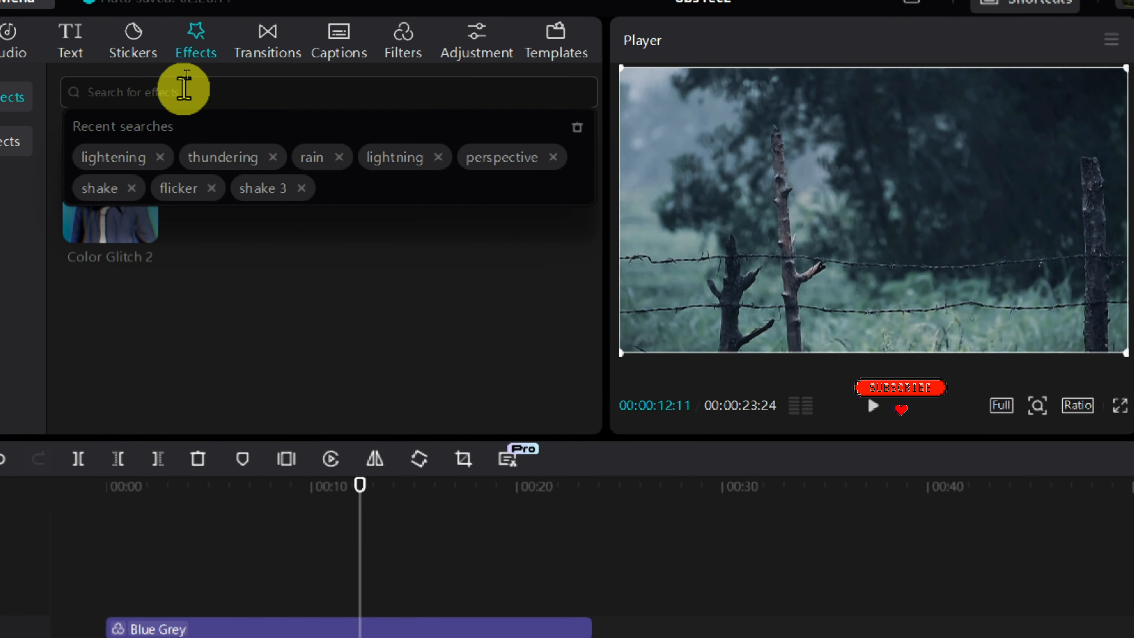
text(rain)
key(Return)
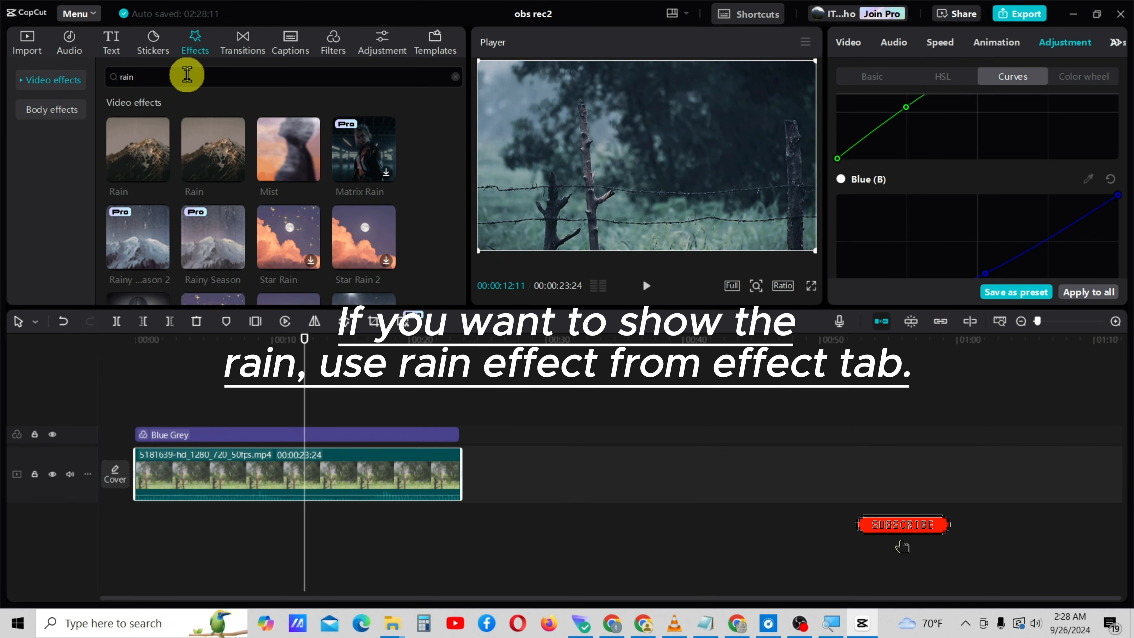
click(236, 173)
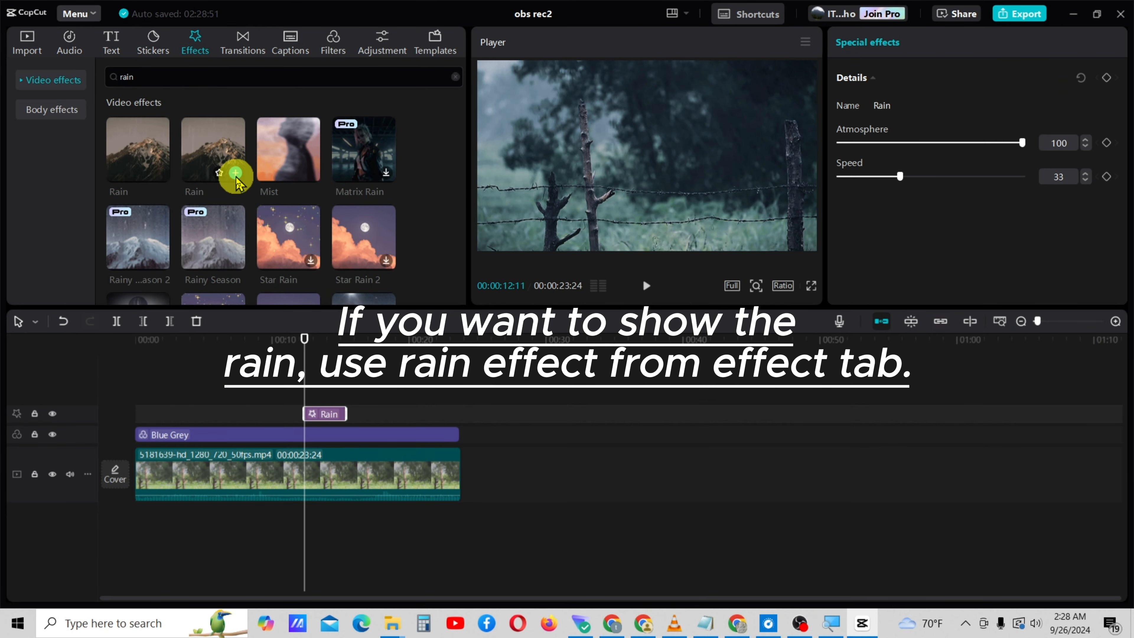
Stretch the Rain effect from the clip's start to nearly its end and play the clip to preview the rain.
drag(305, 414, 135, 414)
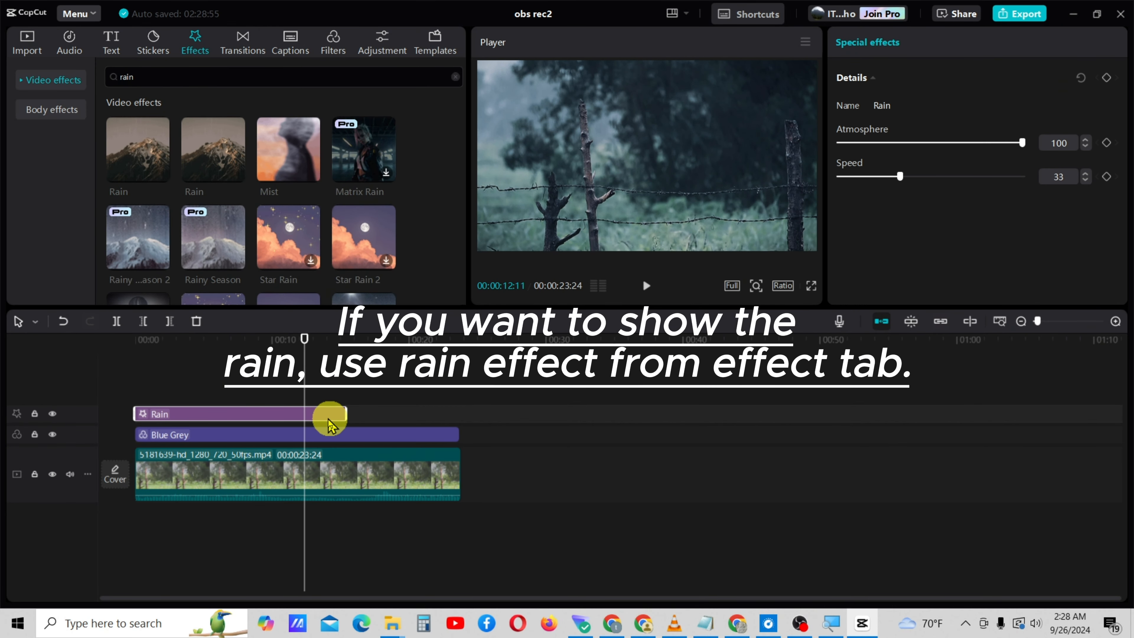
drag(346, 413, 453, 440)
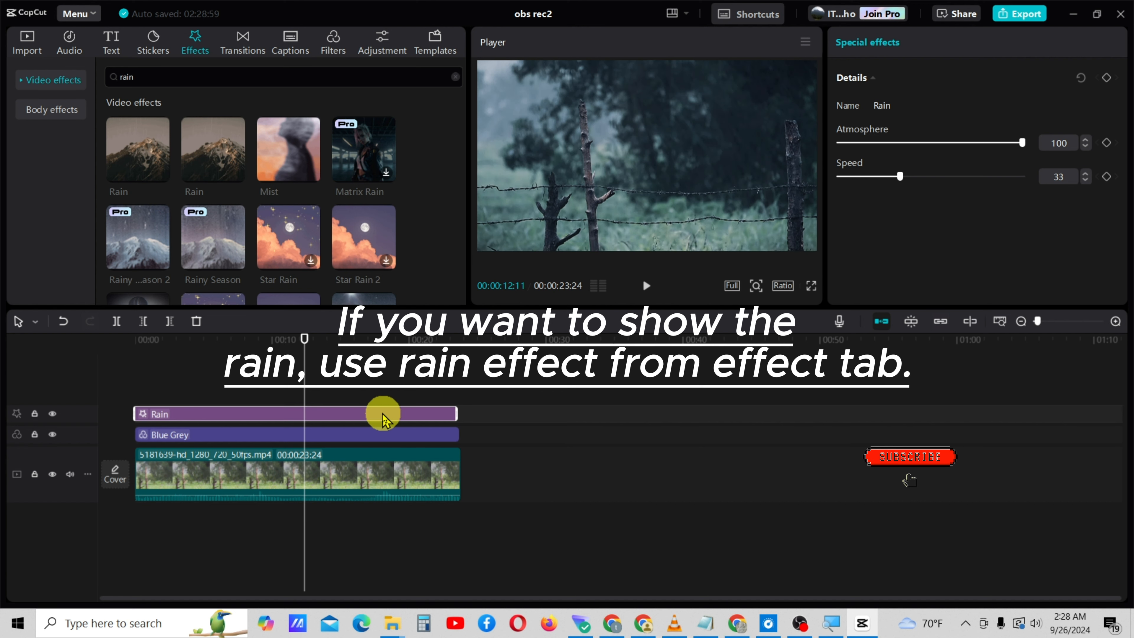
click(647, 285)
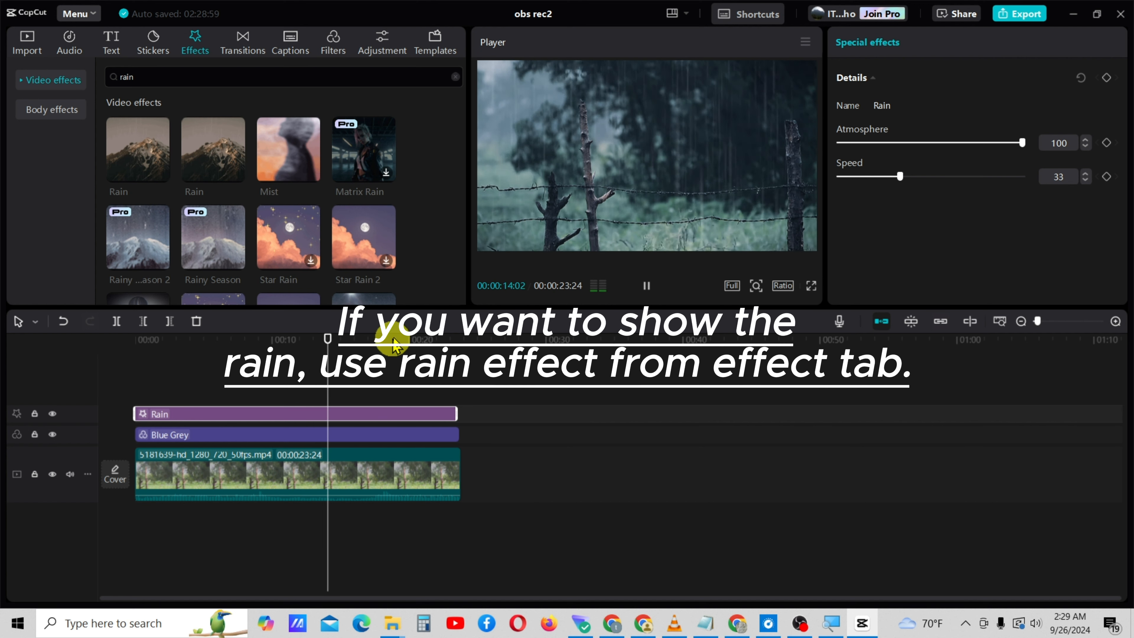
click(198, 342)
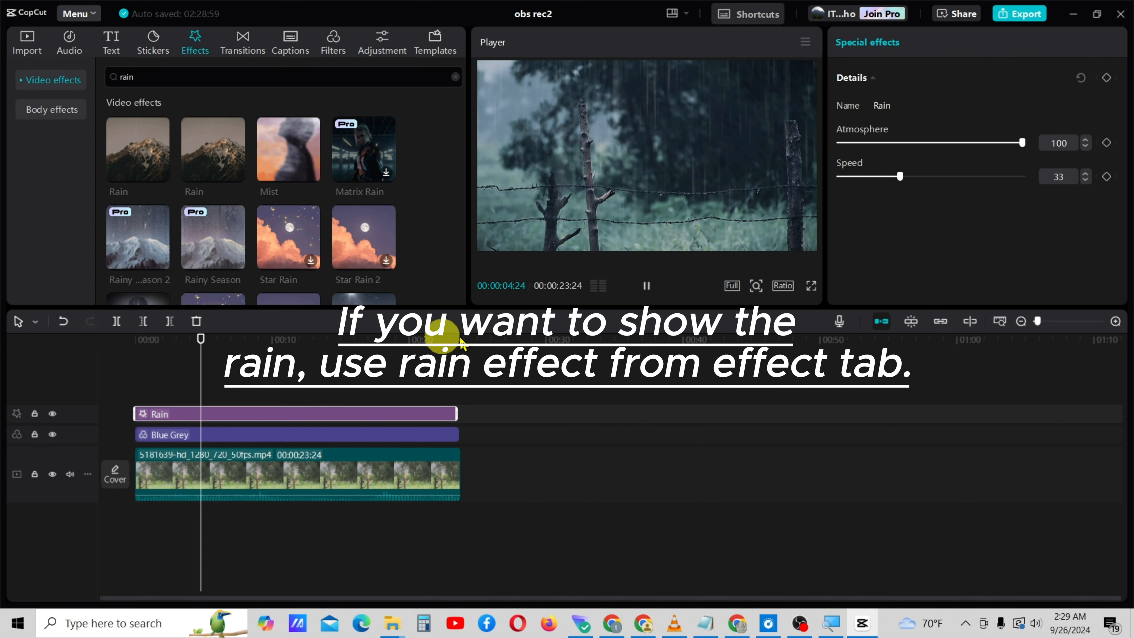
click(643, 289)
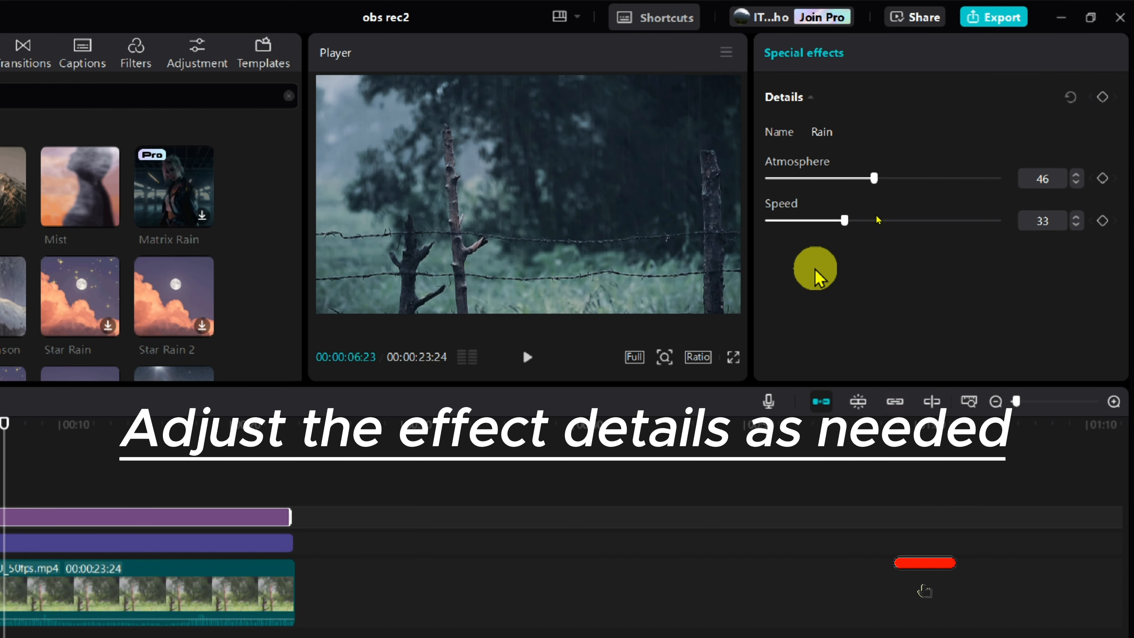
Set the Rain effect's Atmosphere to 42 and Speed to 42, previewing the rain during playback.
click(527, 357)
click(527, 362)
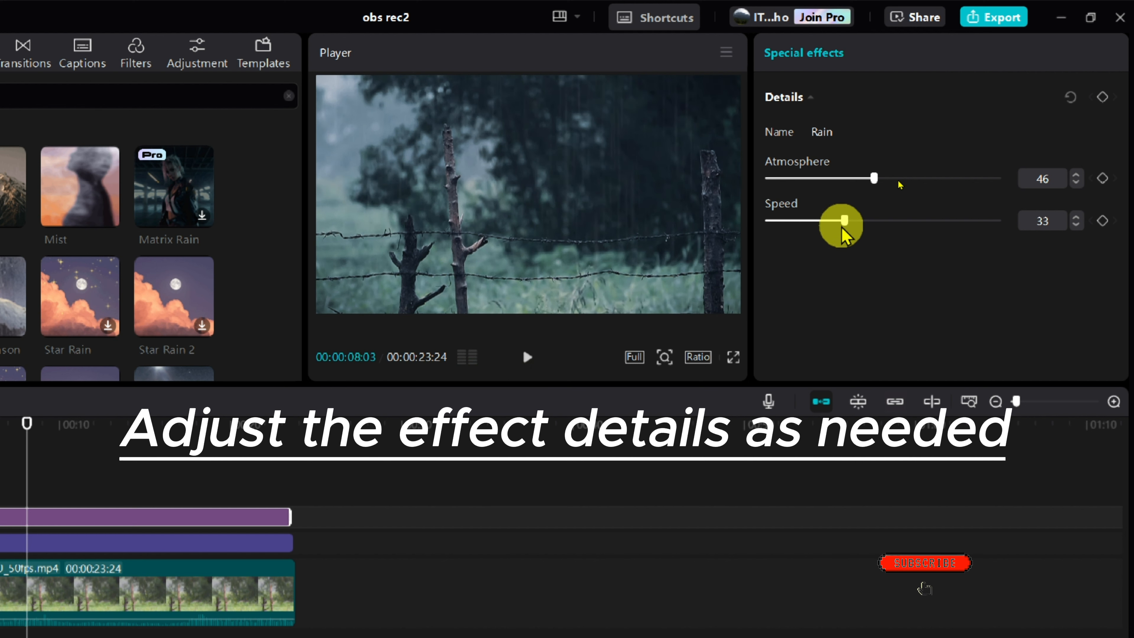
mouse_move(844, 220)
mouse_down()
mouse_move(876, 220)
mouse_move(864, 220)
mouse_up()
click(525, 357)
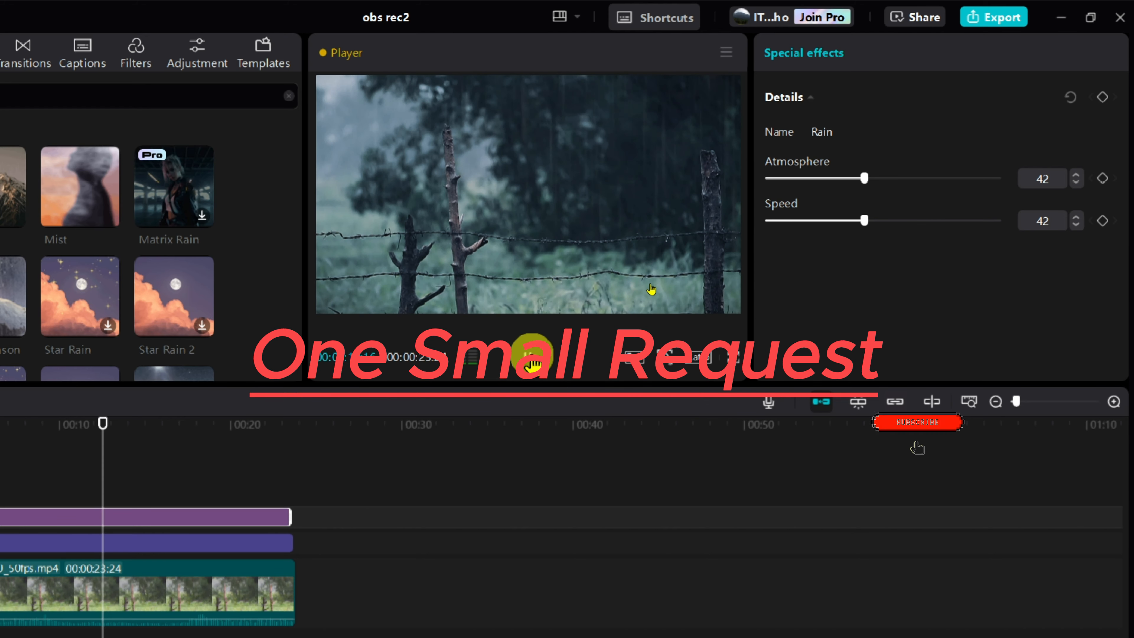
click(531, 362)
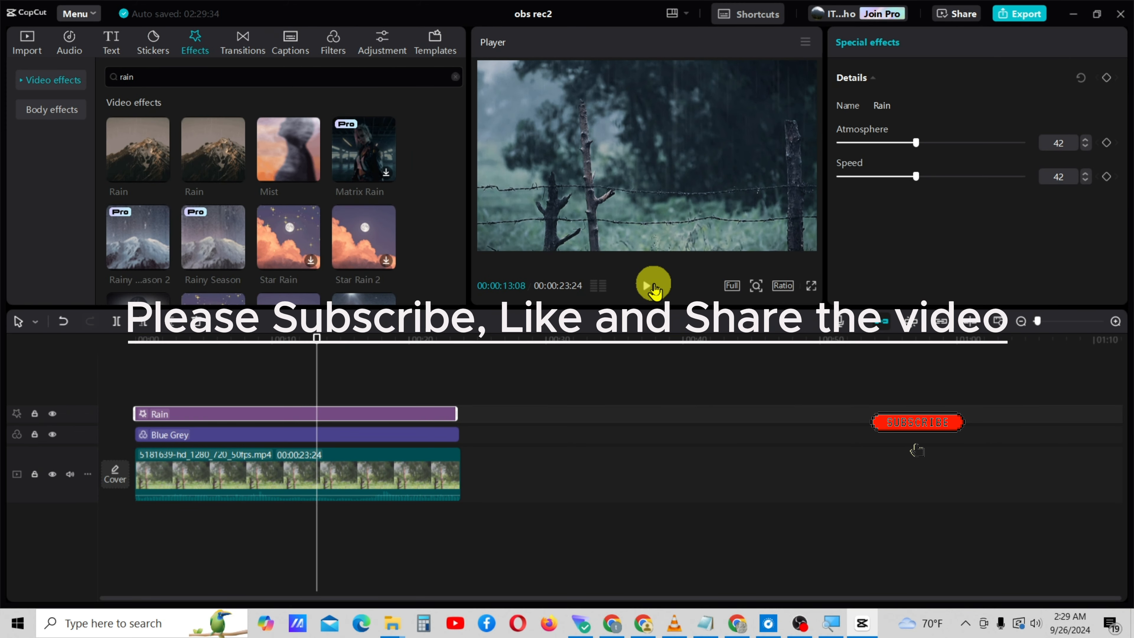
Replay the clip from near its beginning to review the finished grade together with the Rain effect.
drag(314, 331, 147, 353)
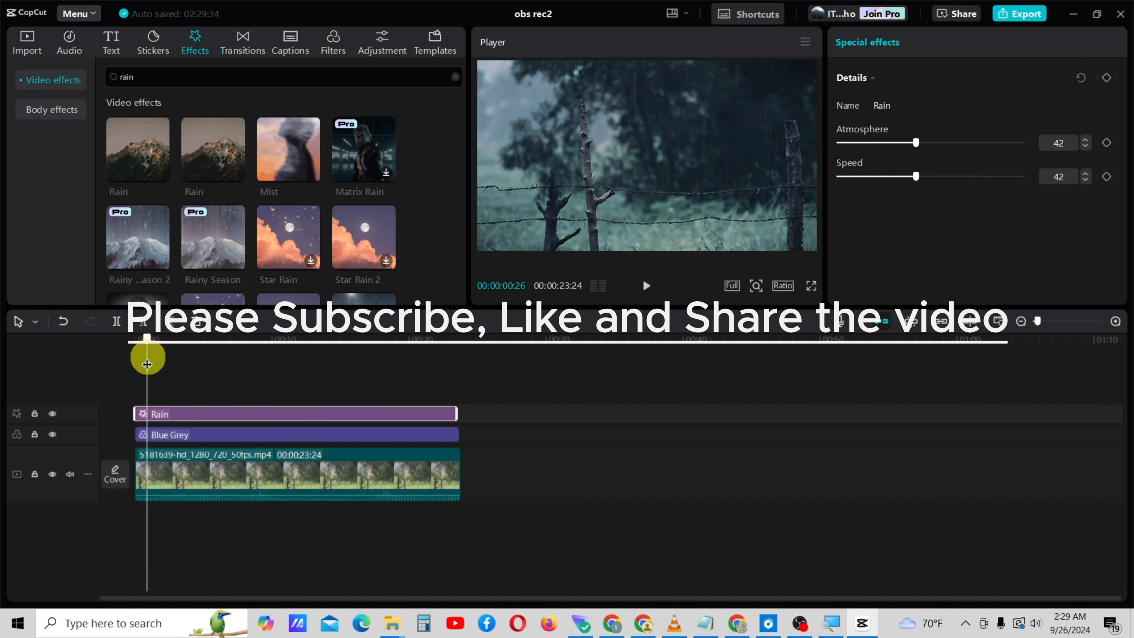
click(646, 285)
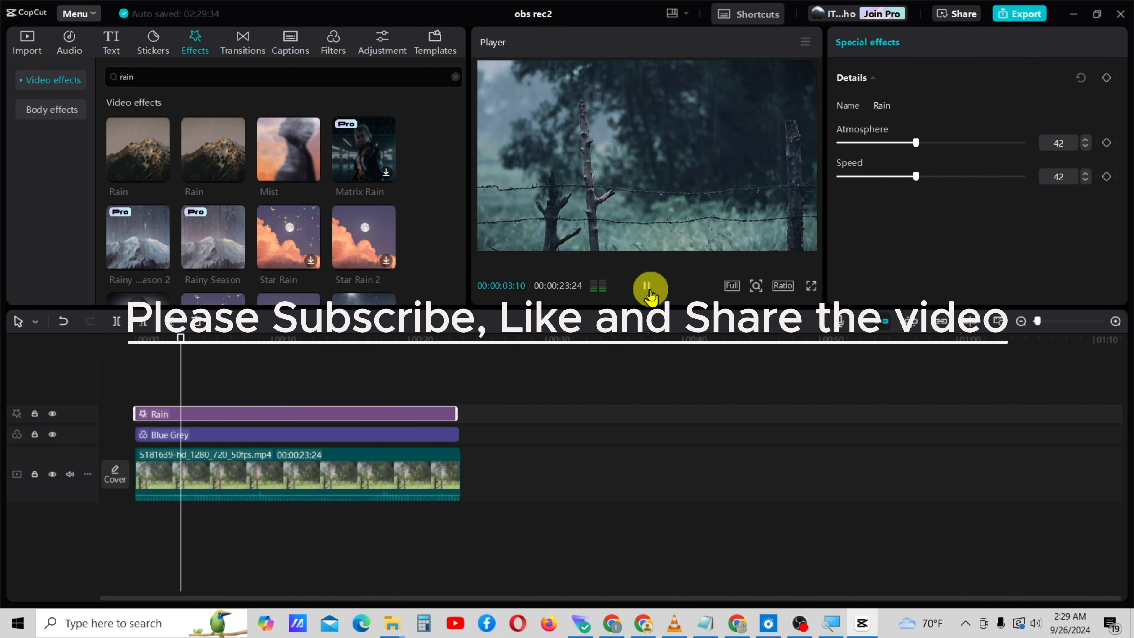
click(648, 287)
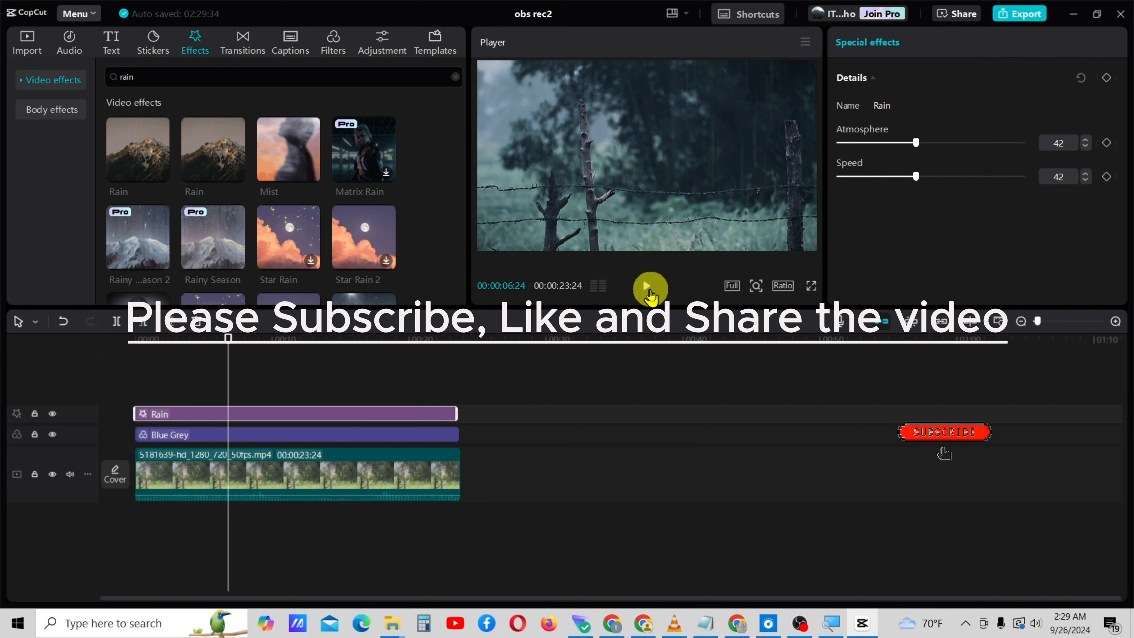
drag(228, 338, 137, 338)
click(648, 285)
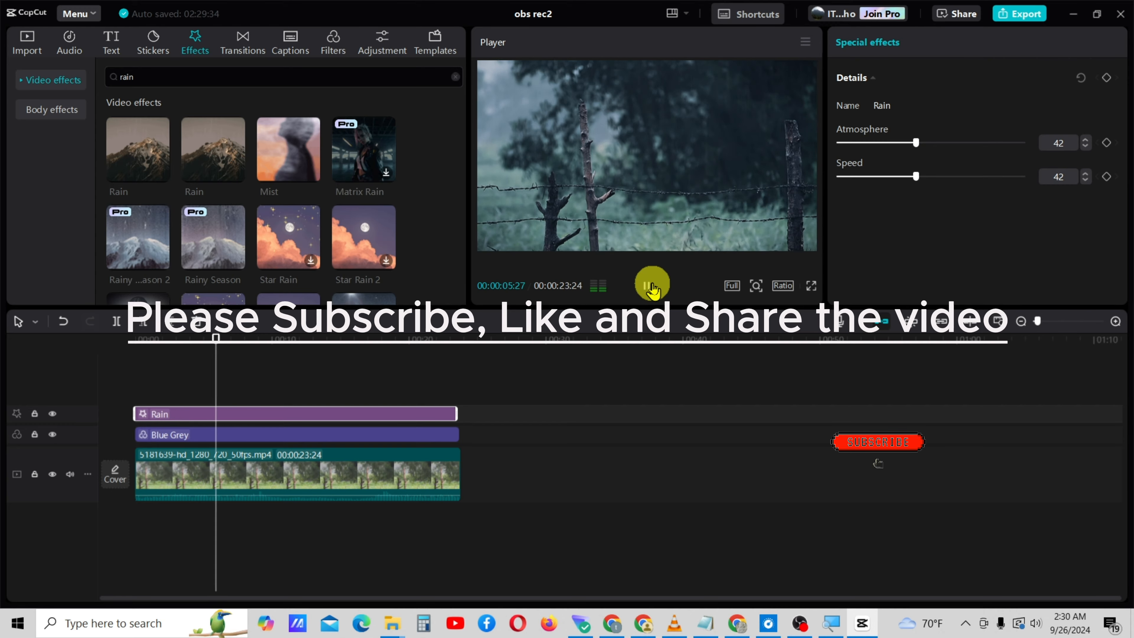
click(652, 286)
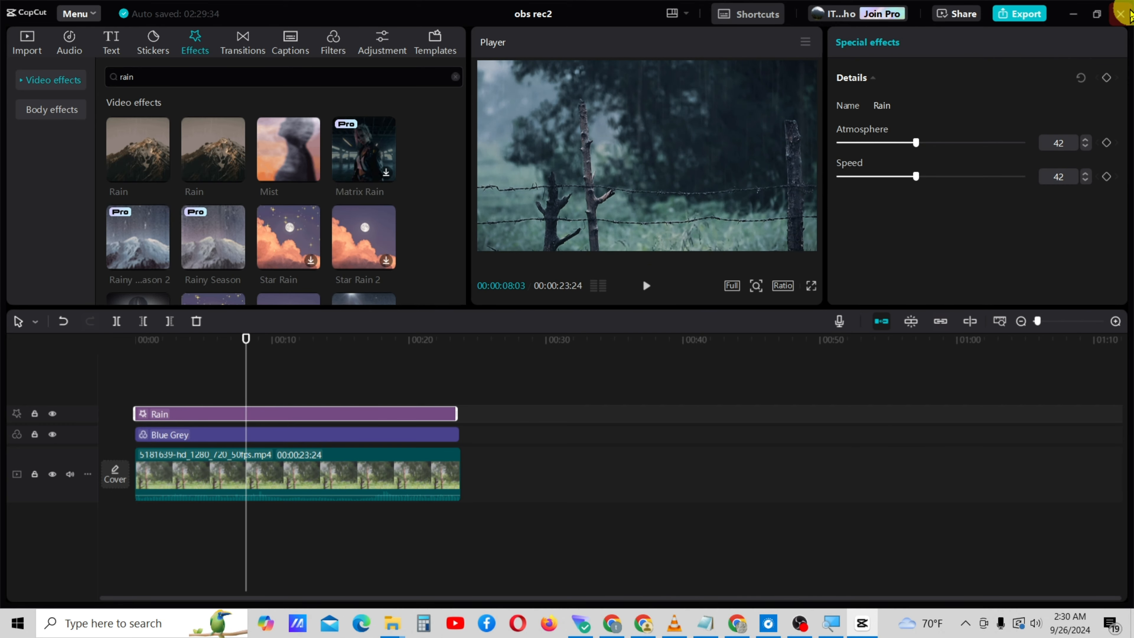